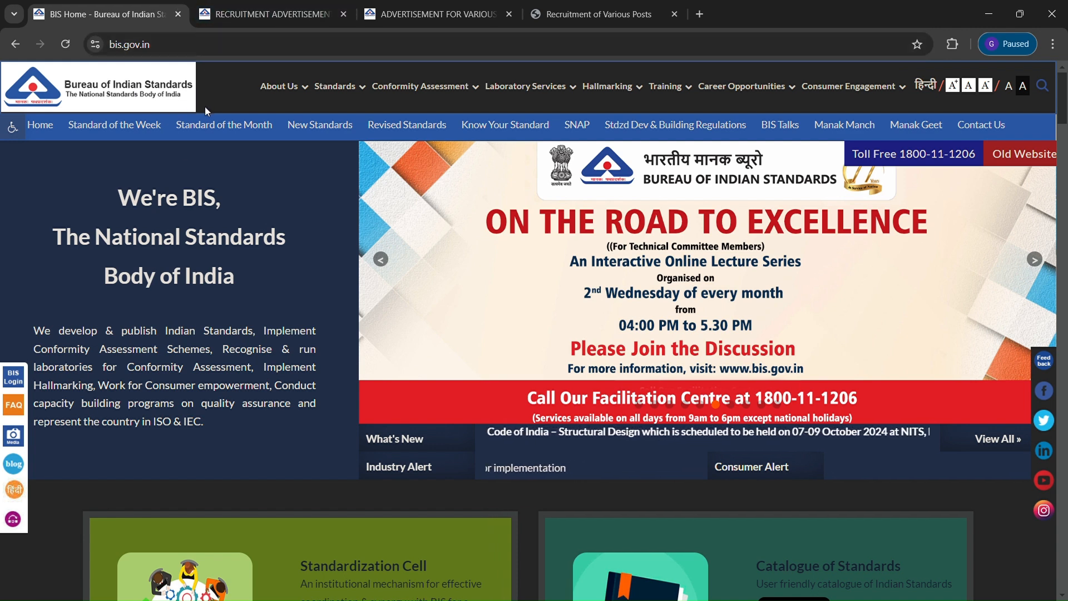
Open BIS's Advertisement No. 01/2024/ESTT for Various Posts from the Career Opportunities recruitment list
mouse_move(729, 92)
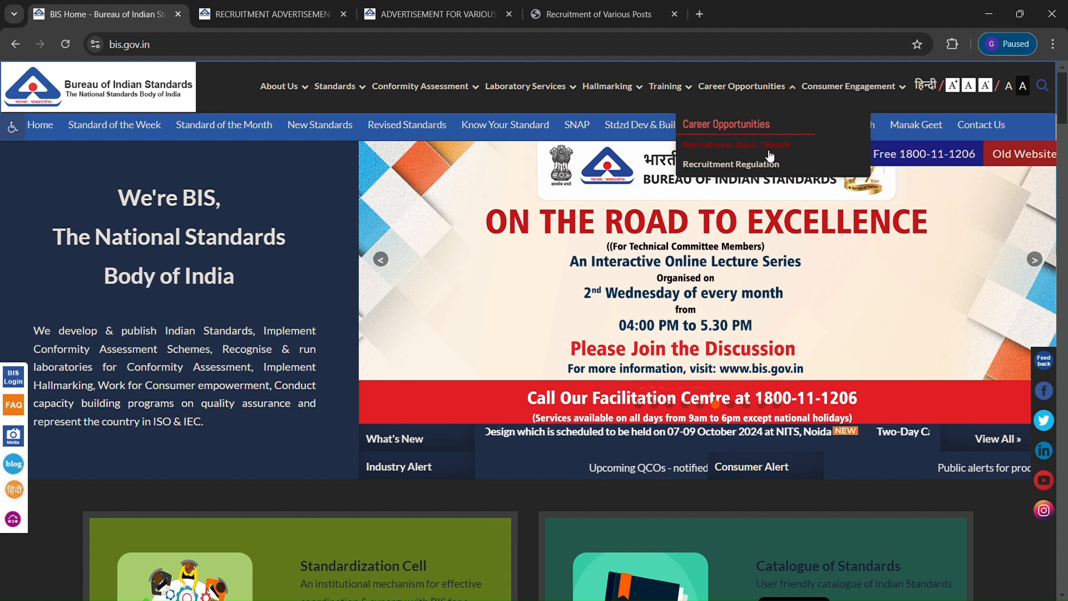
click(257, 5)
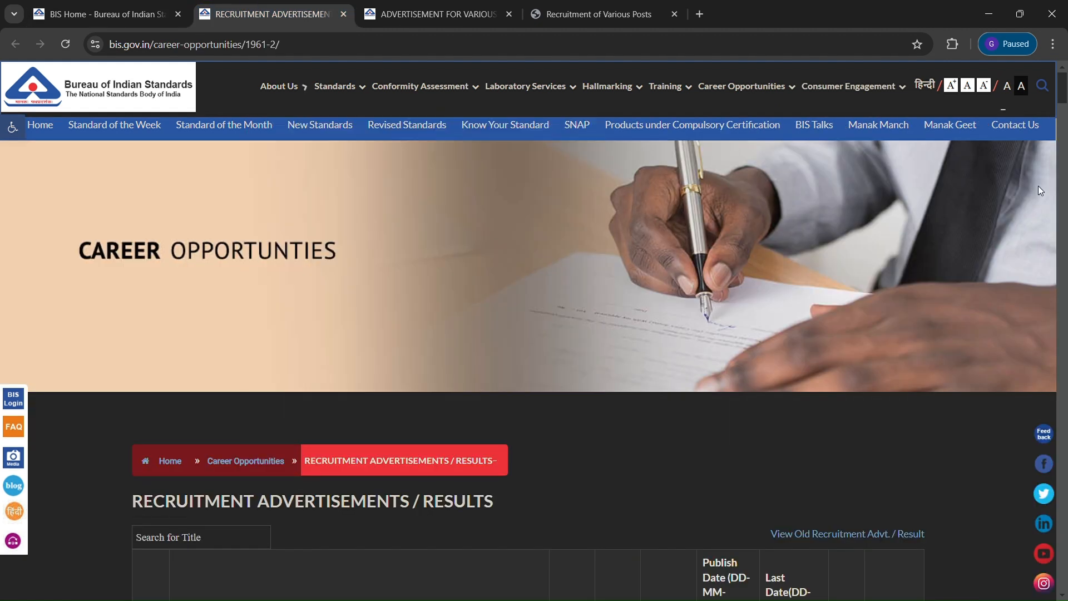
scroll(1063, 112, down, 1)
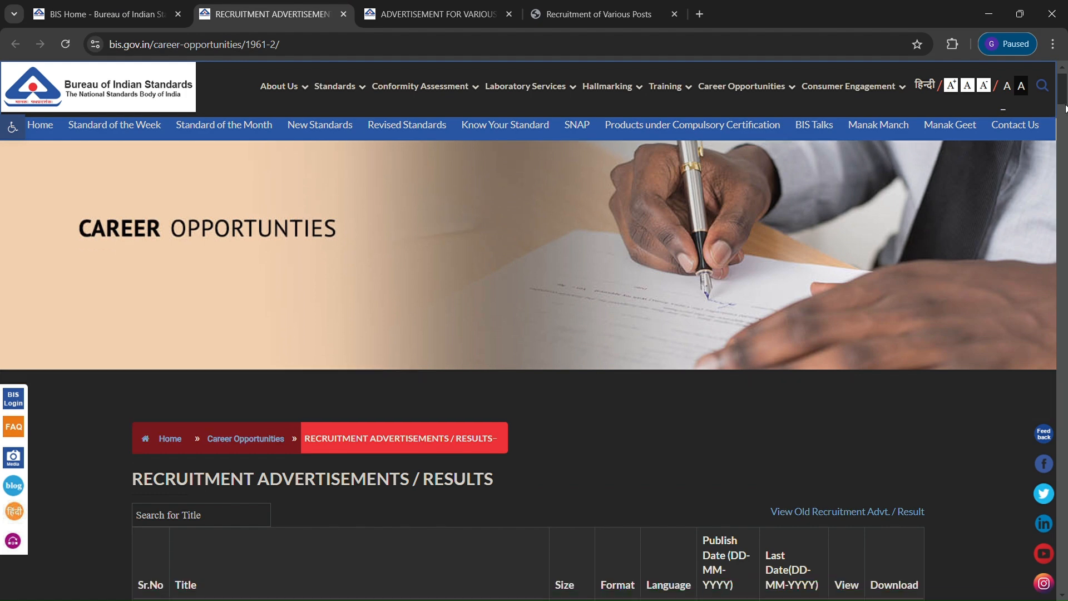
scroll(1065, 109, down, 8)
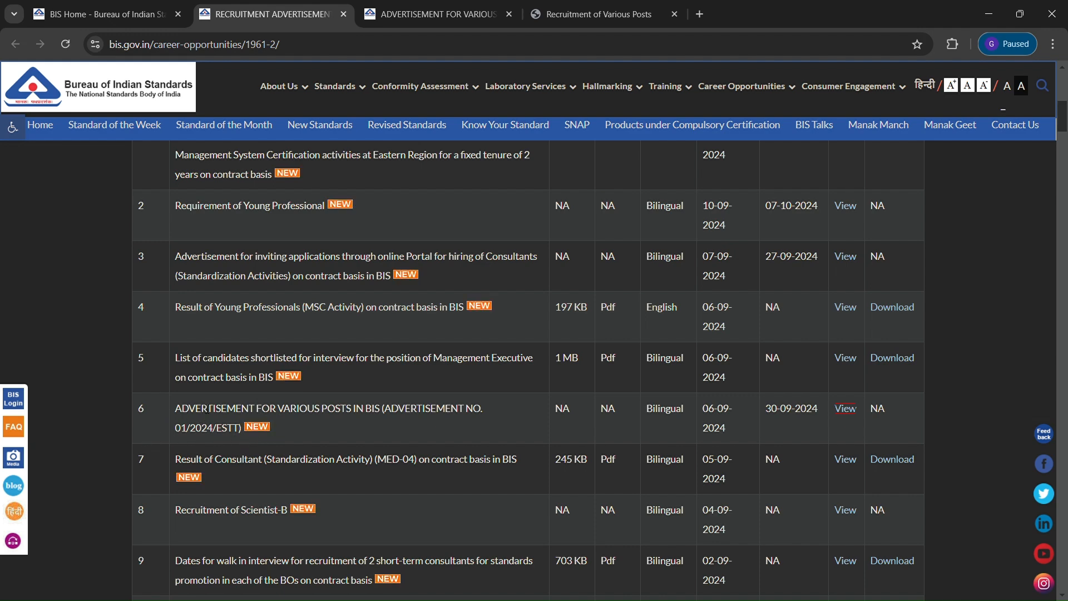
mouse_move(530, 83)
click(431, 14)
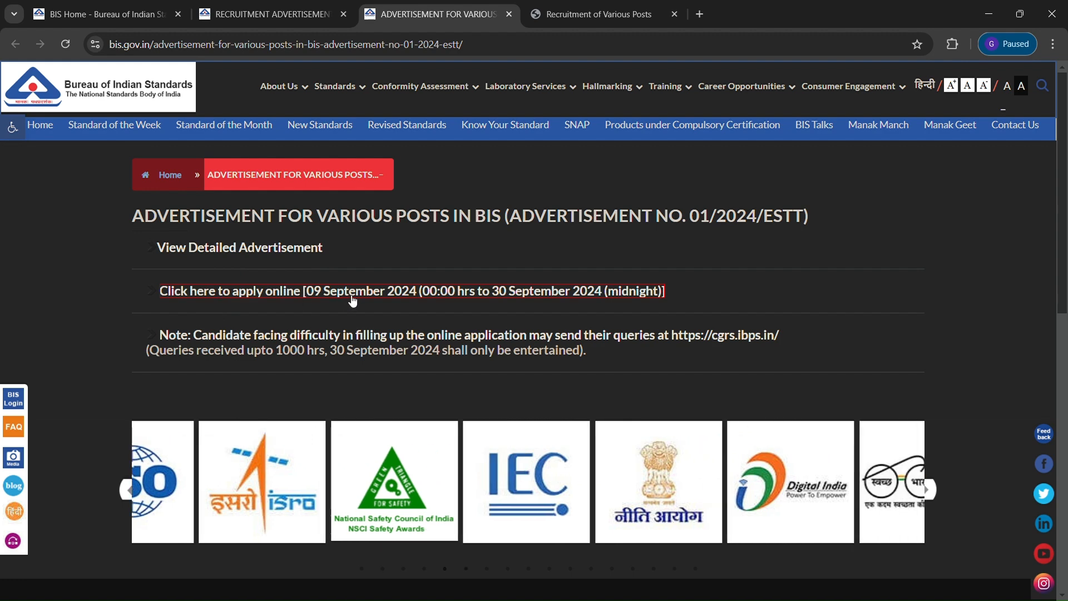
On the IBPS BIS application page, begin a new candidate registration
click(619, 8)
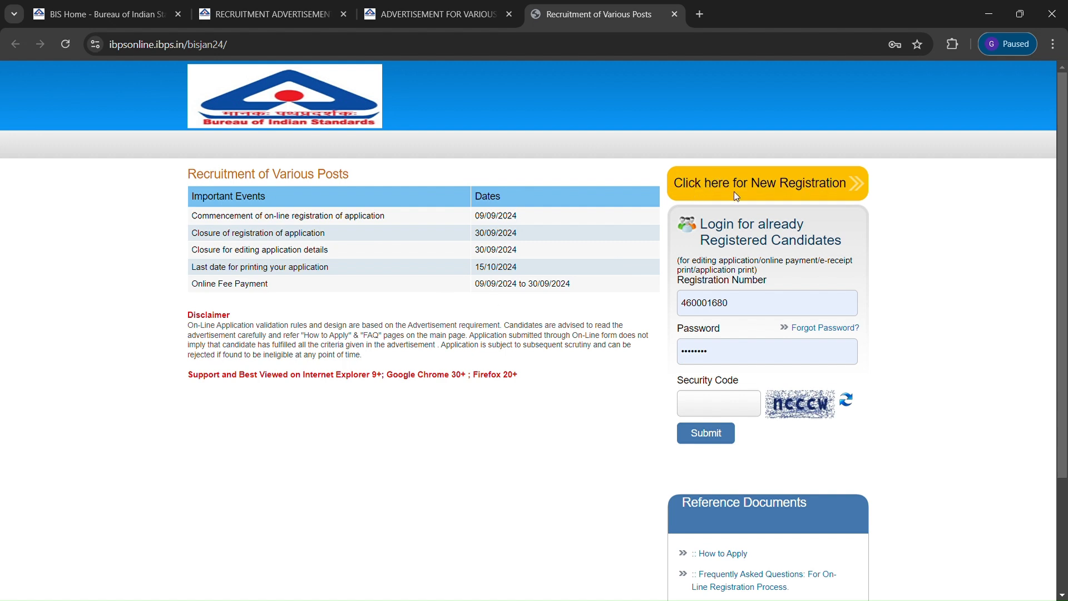
click(788, 189)
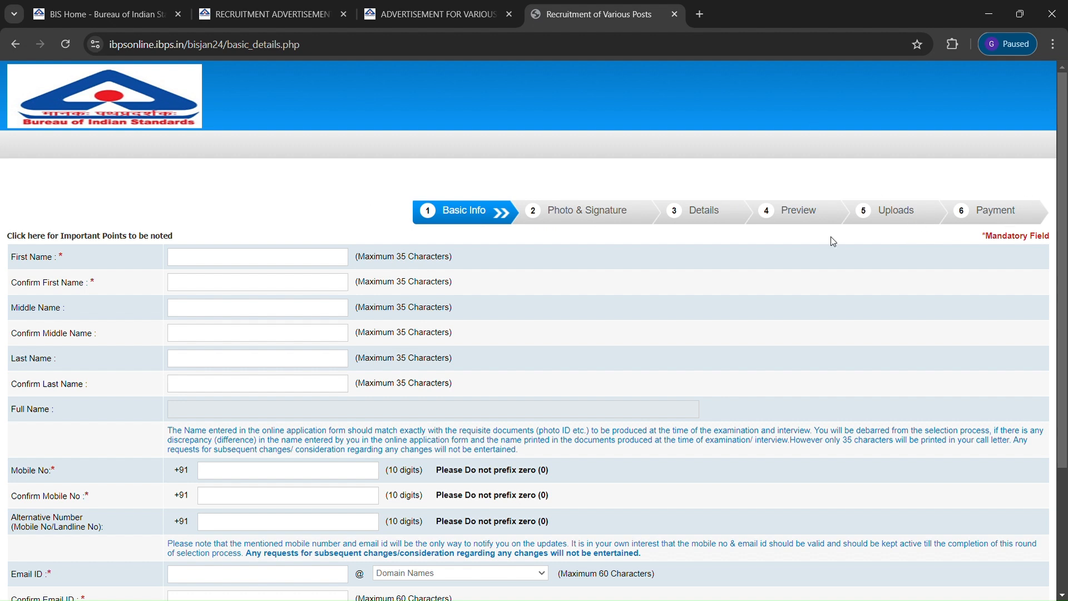
Enter the candidate's first name and confirm it in the second name field
drag(1062, 139, 1026, 208)
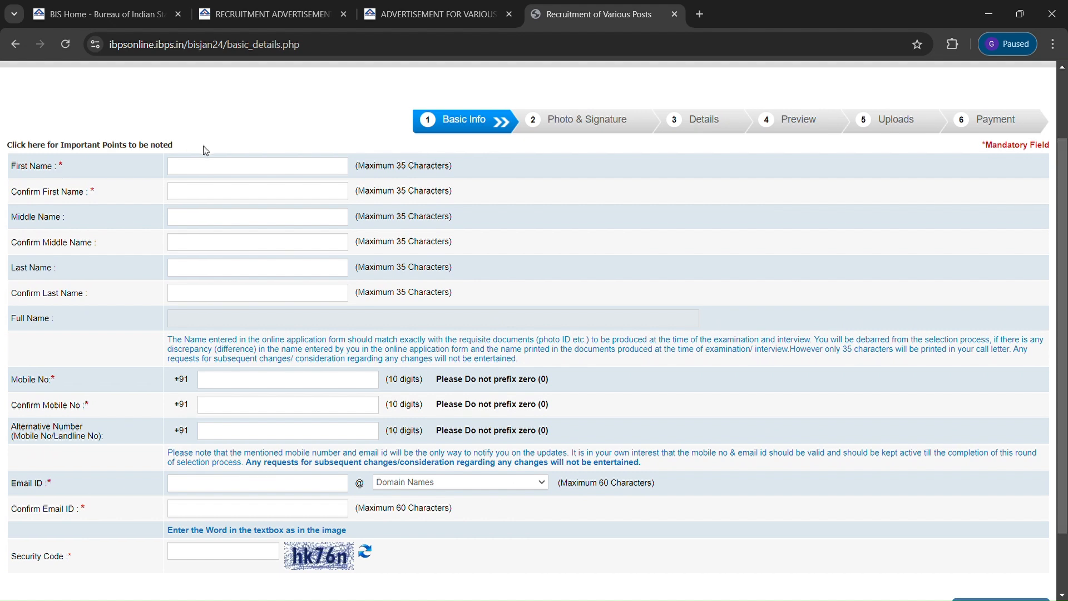
click(206, 171)
text(ashok)
click(193, 193)
text(ashok)
Enter and confirm the candidate's gmail.com e-mail, fill in the security code, and continue
scroll(739, 568, down, 2)
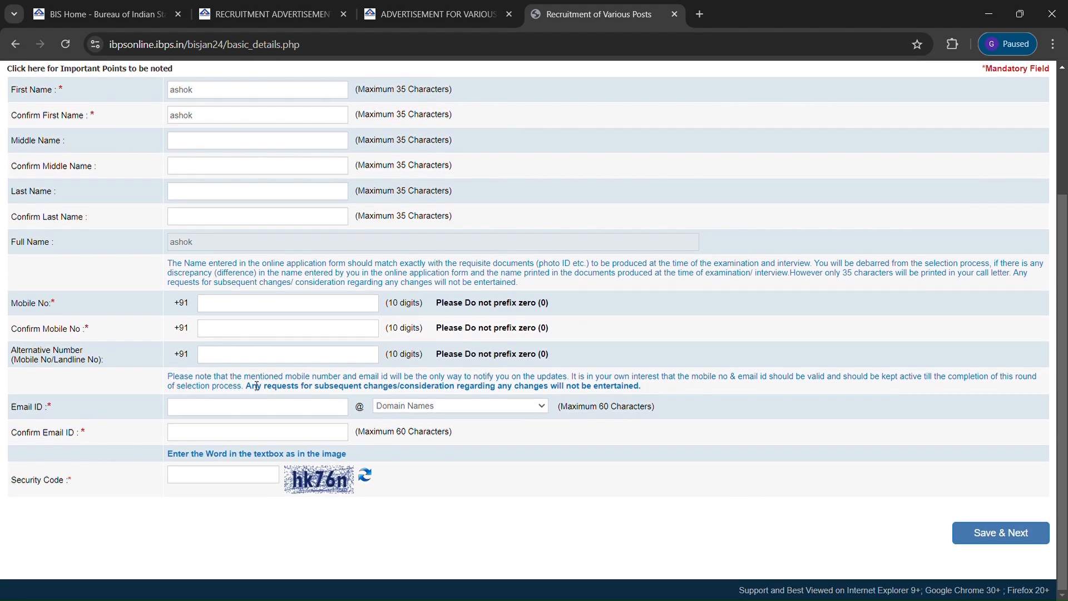
click(265, 312)
click(220, 417)
click(407, 457)
click(223, 440)
click(237, 480)
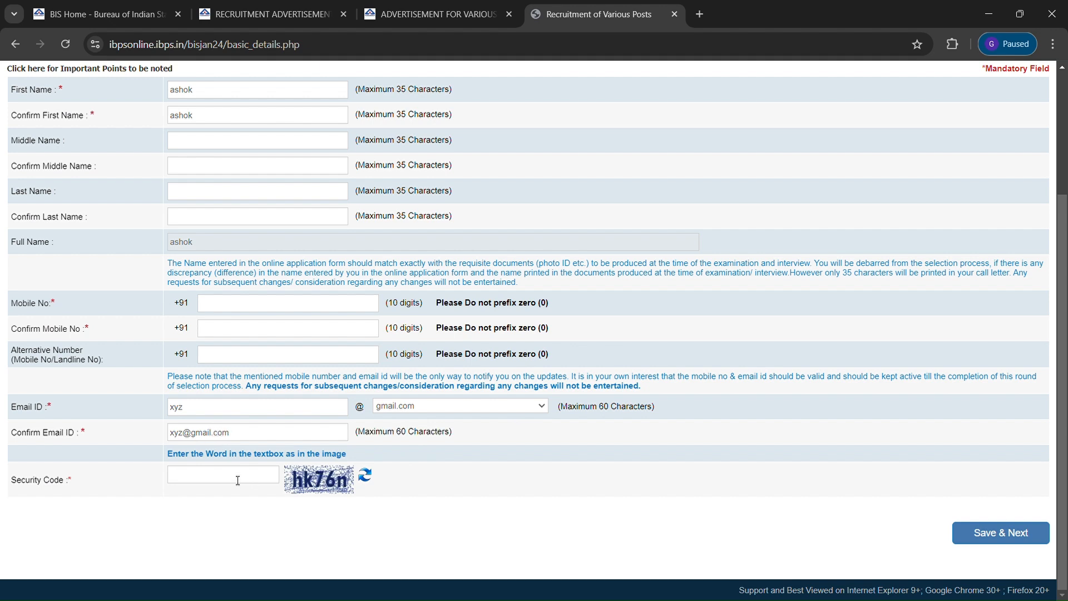
text(hk76n)
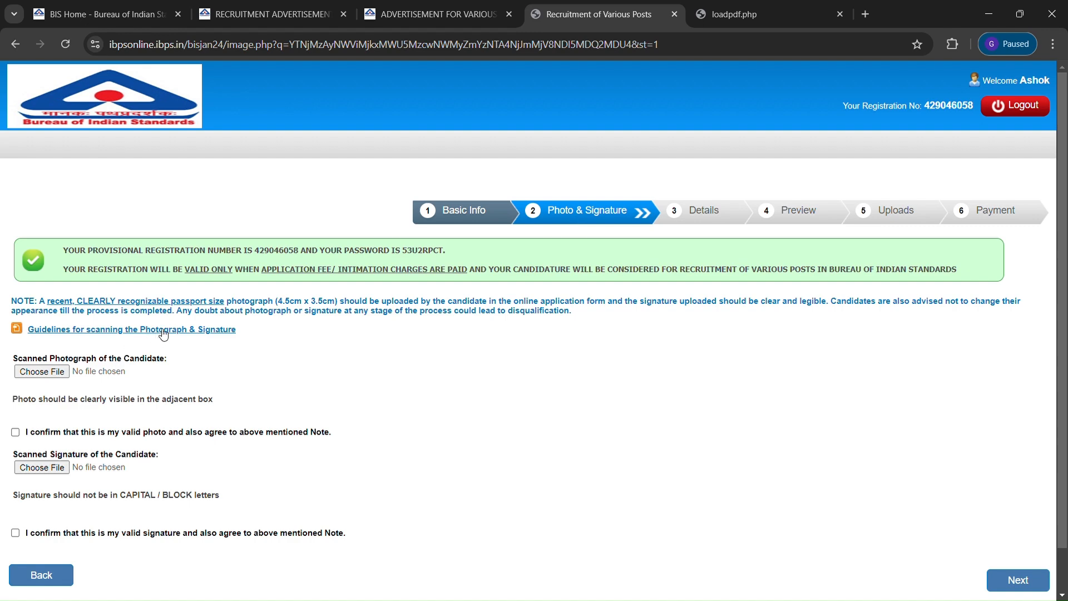
click(762, 8)
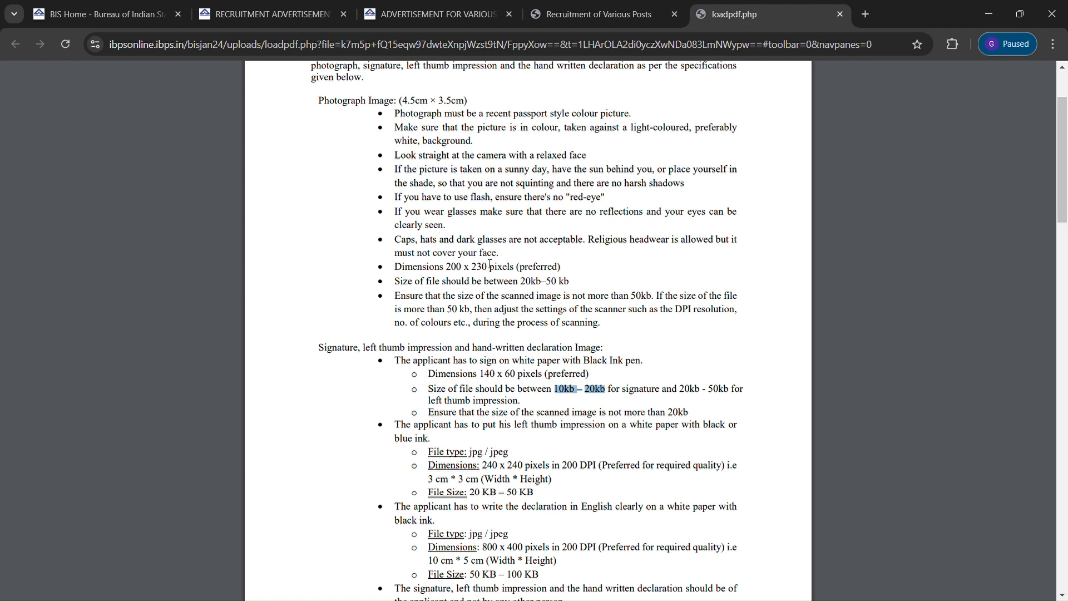
drag(521, 282, 580, 285)
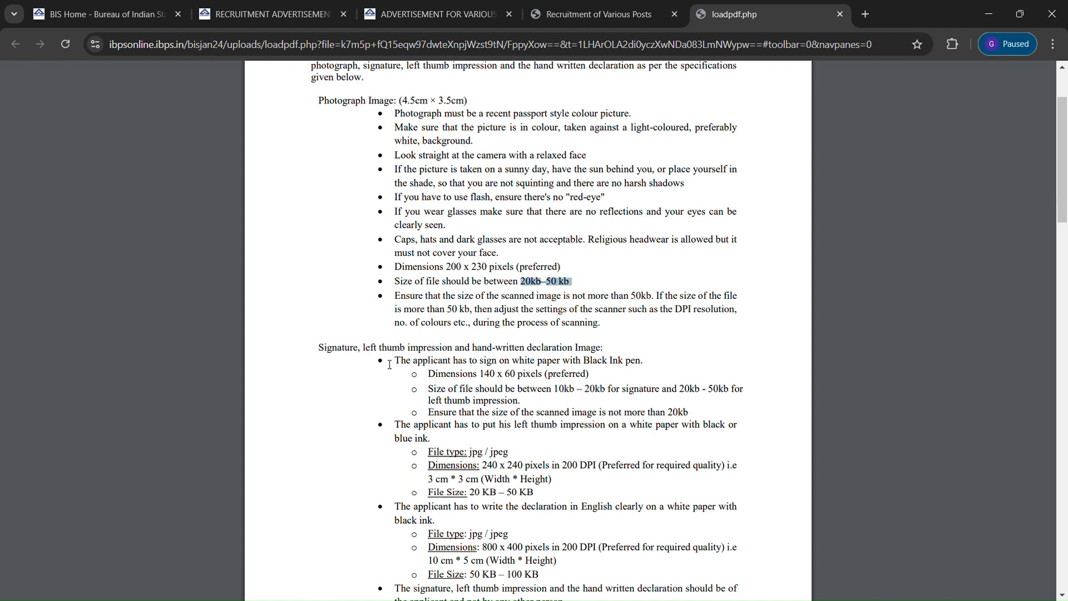
drag(547, 390, 610, 392)
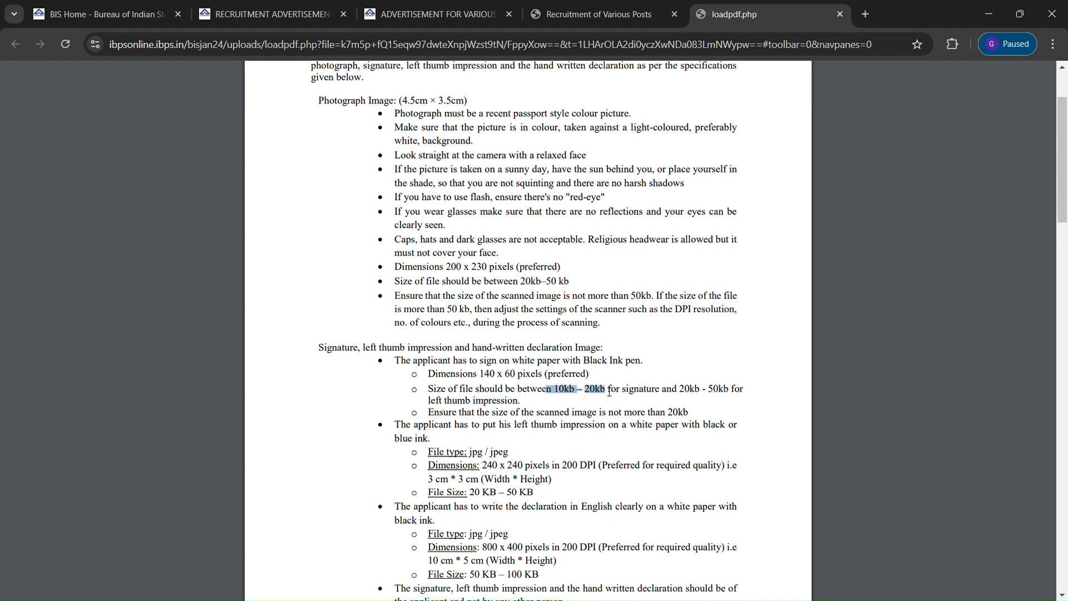
click(578, 14)
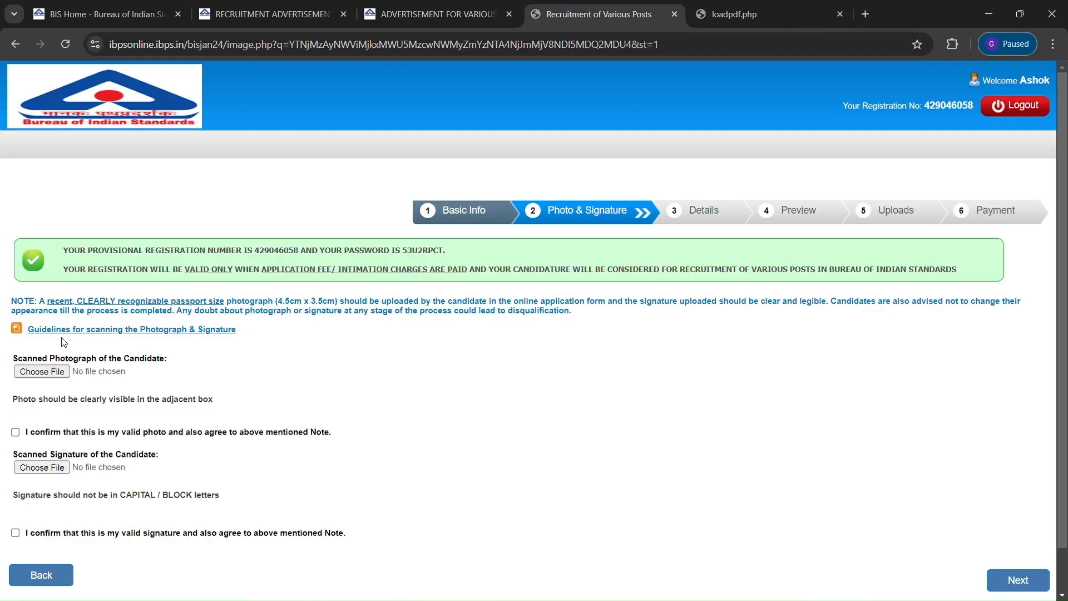
Upload the candidate's photograph and confirm it as a valid photo
click(41, 372)
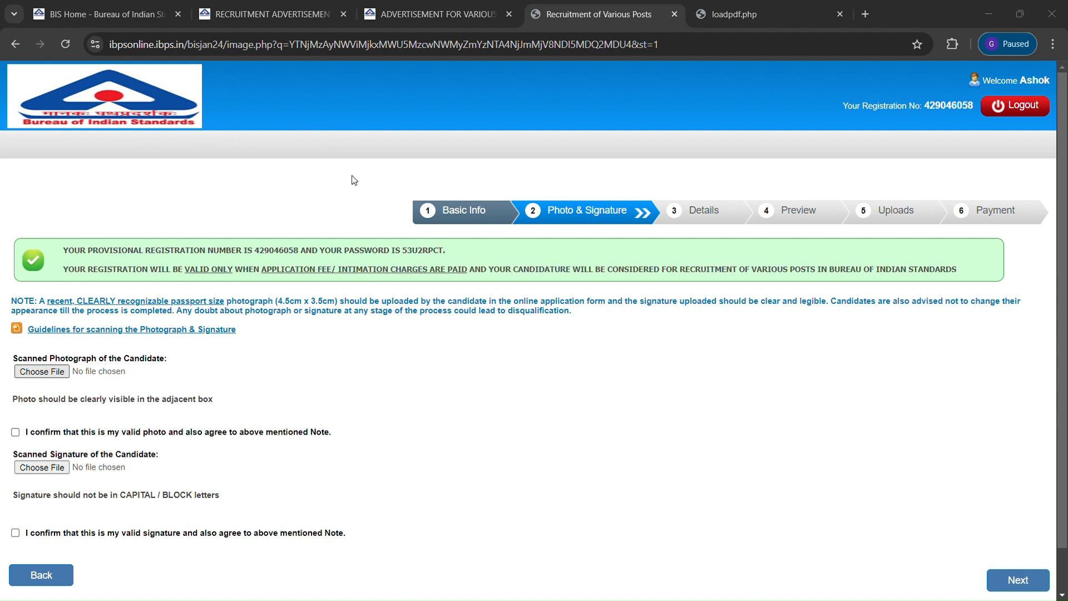
click(610, 310)
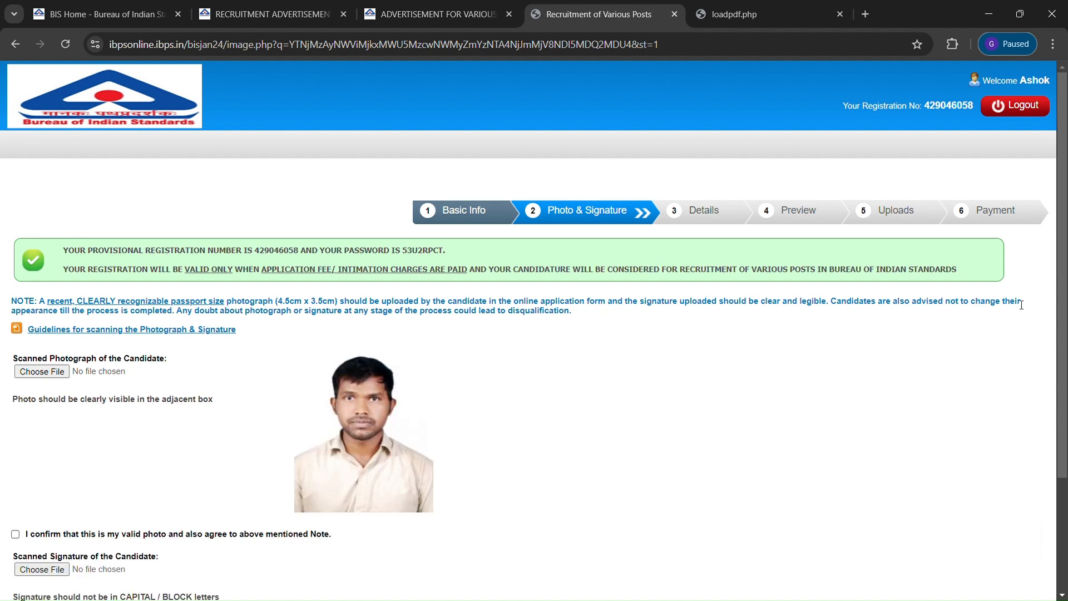
scroll(1063, 362, down, 3)
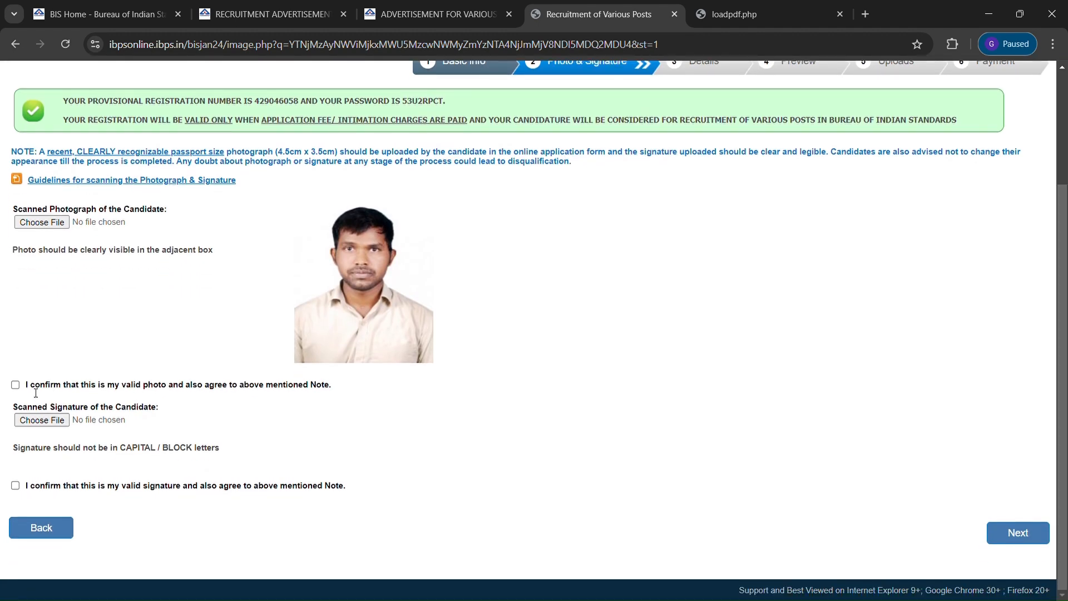
click(15, 384)
Upload the candidate's signature, confirm it as valid, and proceed to the Details step
click(39, 423)
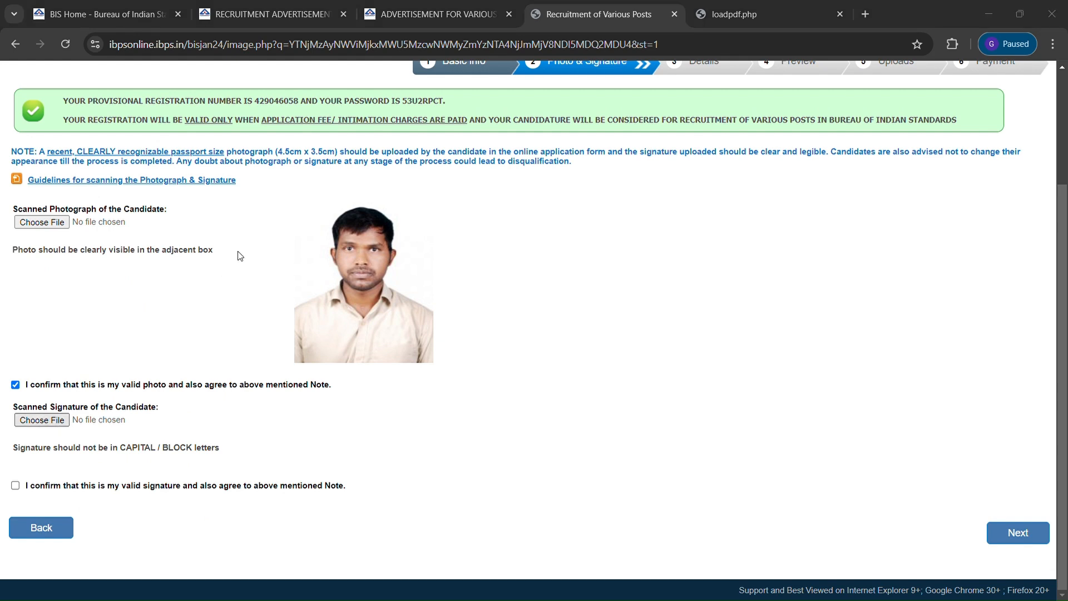
click(602, 310)
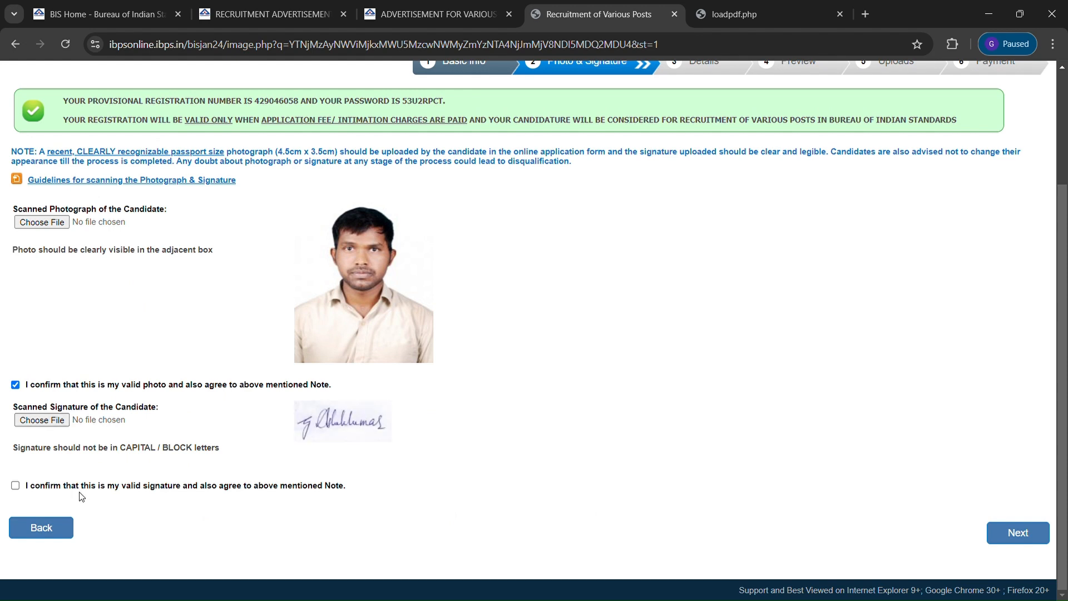
click(15, 486)
click(1011, 534)
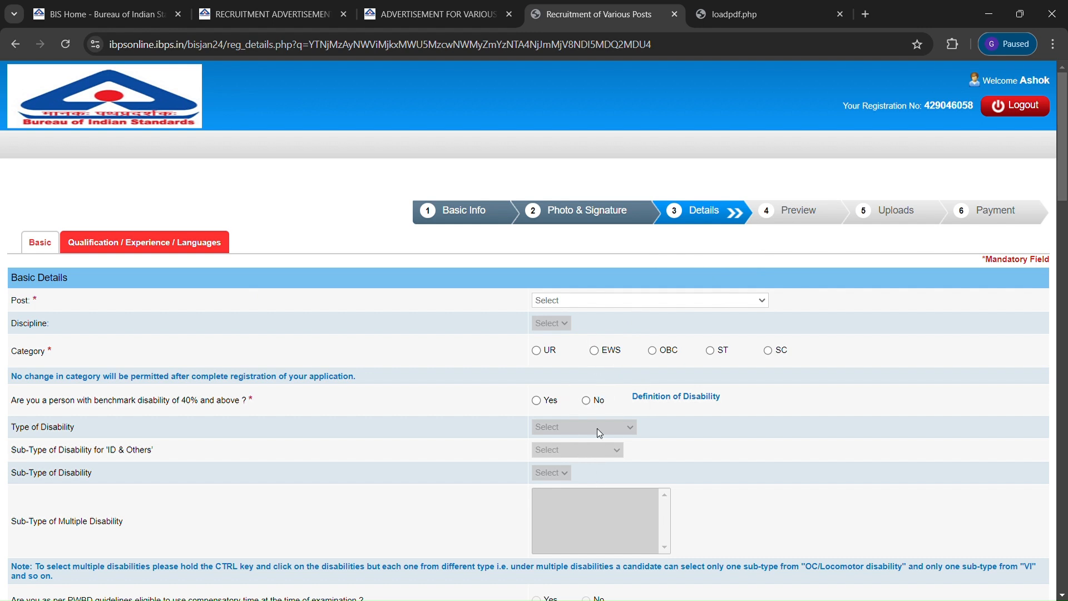
Choose post Technical Assistant (Laboratory), discipline Mechanical, category OBC, and No benchmark disability
click(598, 485)
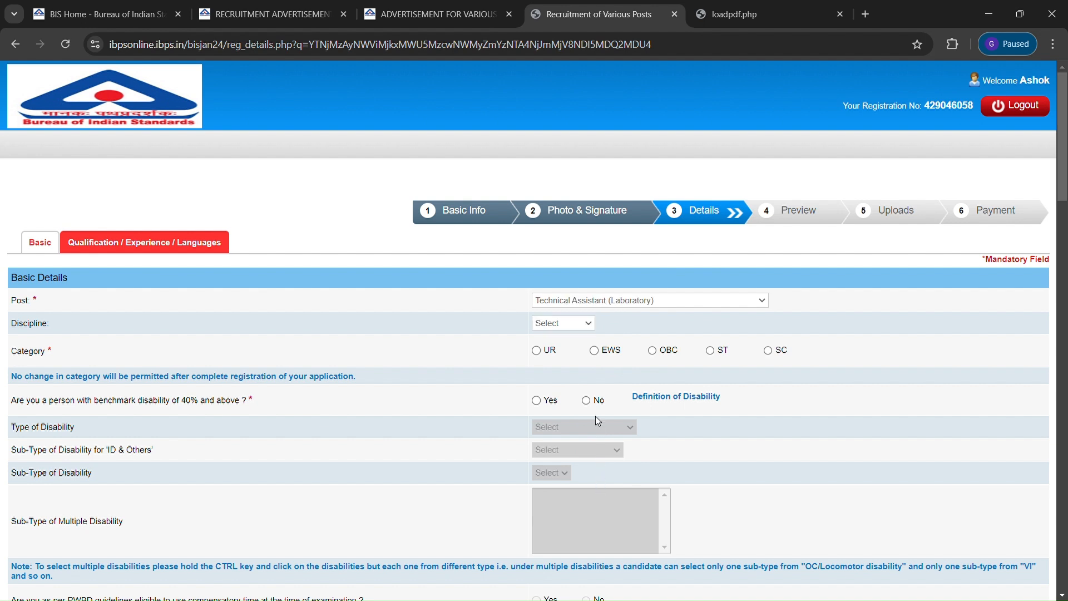
click(577, 360)
click(653, 353)
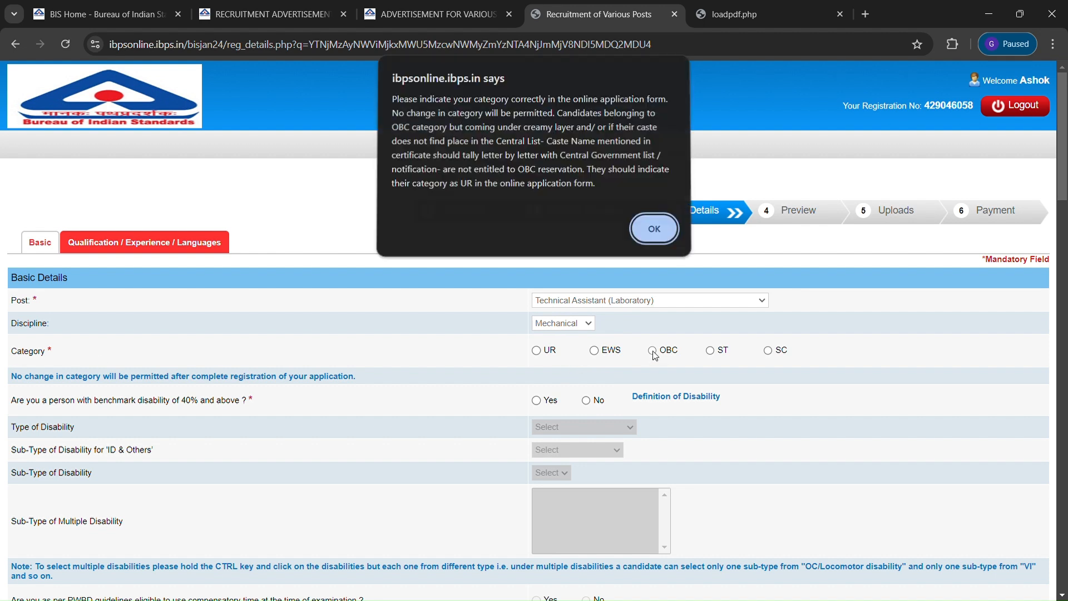
click(654, 228)
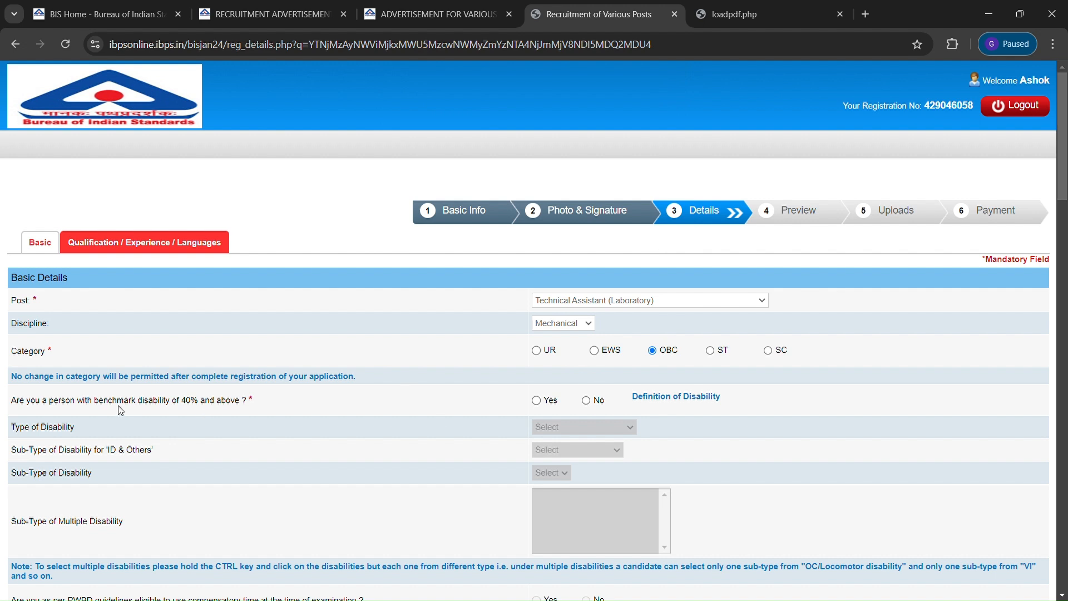
click(587, 401)
key(Down)
key(Down)
Set religion to Hindu and answer No to the religious-minority and ex-serviceman questions
click(1065, 217)
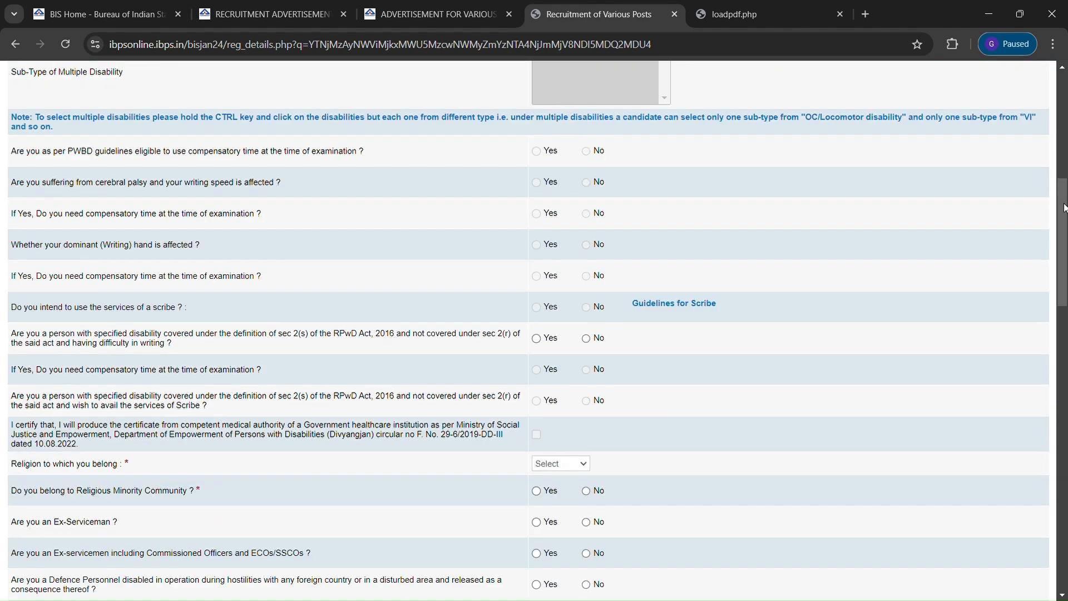
scroll(1065, 198, up, 3)
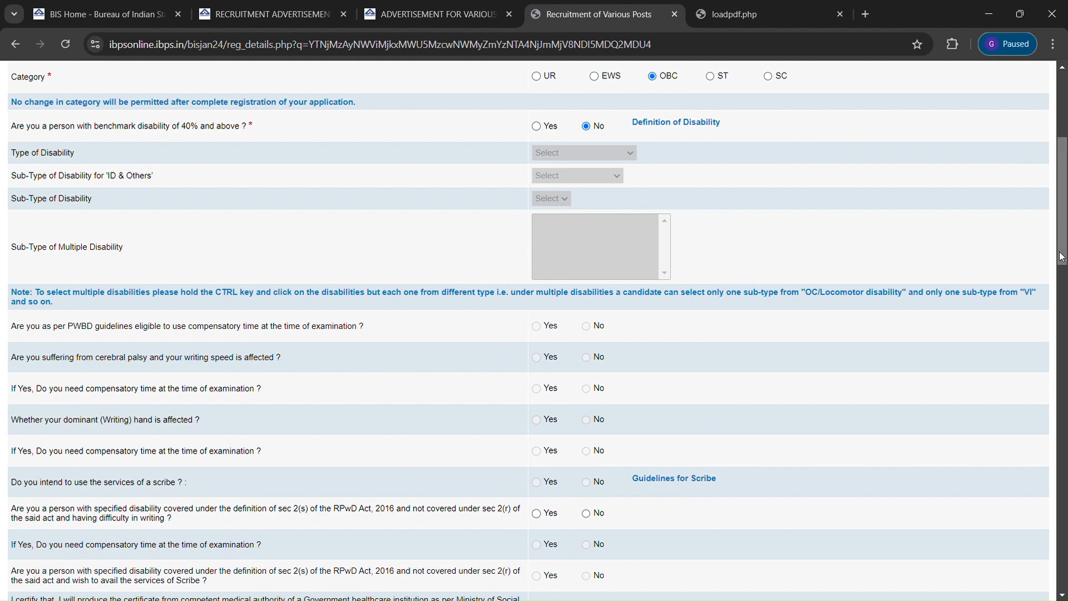
scroll(1062, 257, down, 3)
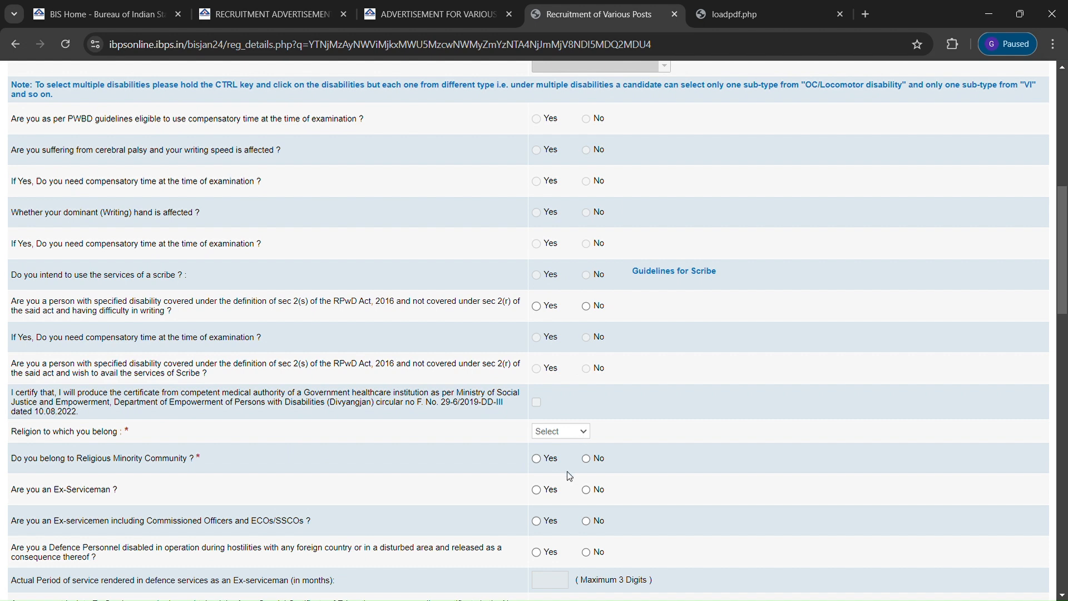
click(560, 500)
click(587, 461)
click(587, 490)
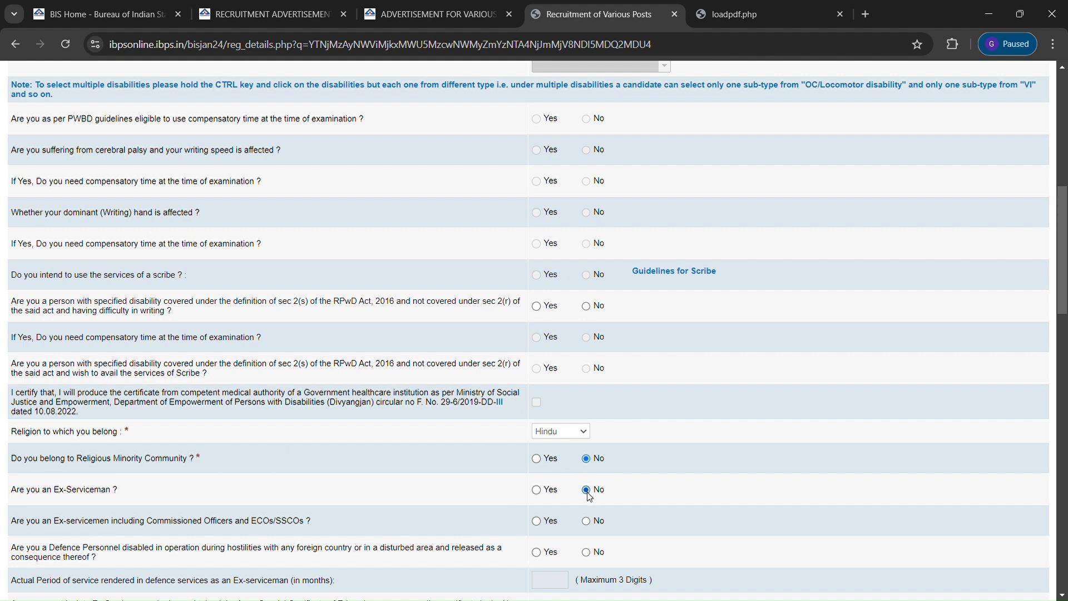
Answer No to the commissioned-officer, disabled defence personnel and departmental BIS candidate questions
click(587, 523)
drag(1065, 269, 1067, 303)
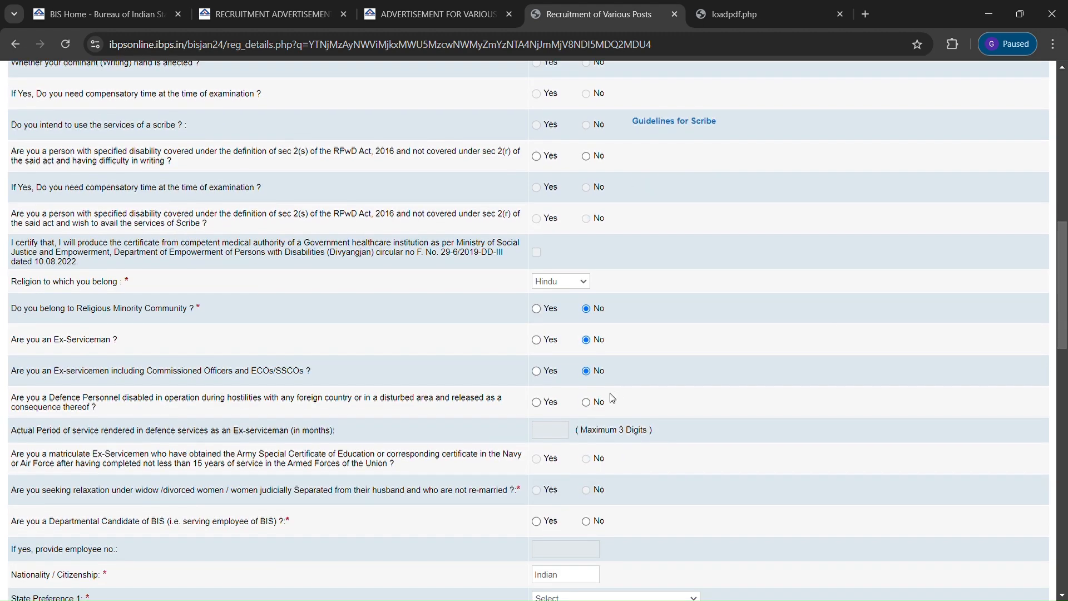
click(588, 404)
click(589, 523)
drag(1064, 345, 1065, 359)
scroll(705, 339, down, 3)
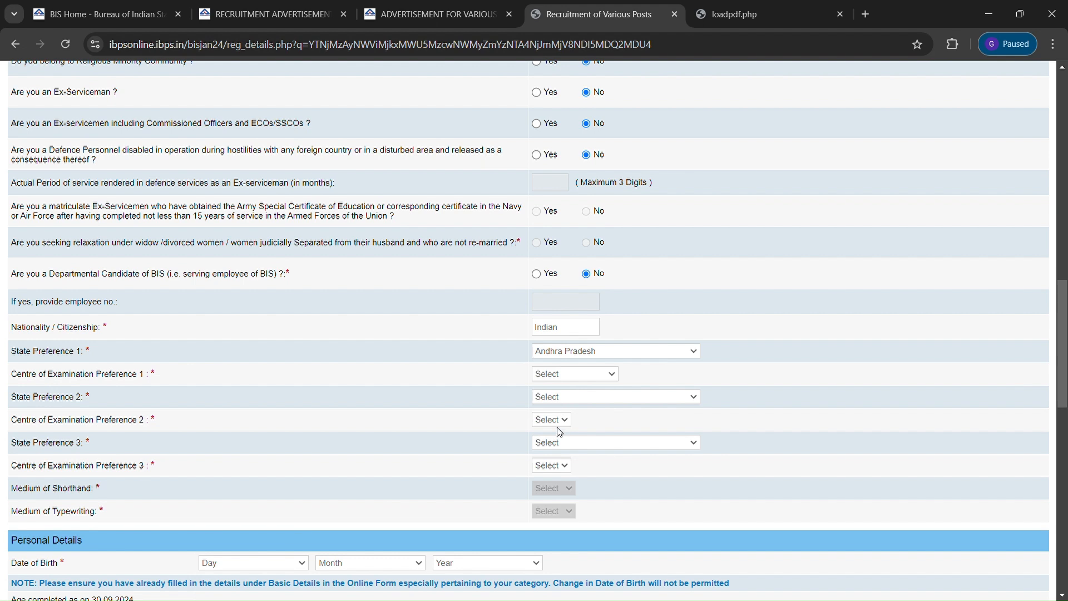
Set exam centres: Vishakhapatnam first, Telangana/Hyderabad second, Odisha/Bhubaneswar third
click(566, 411)
click(586, 354)
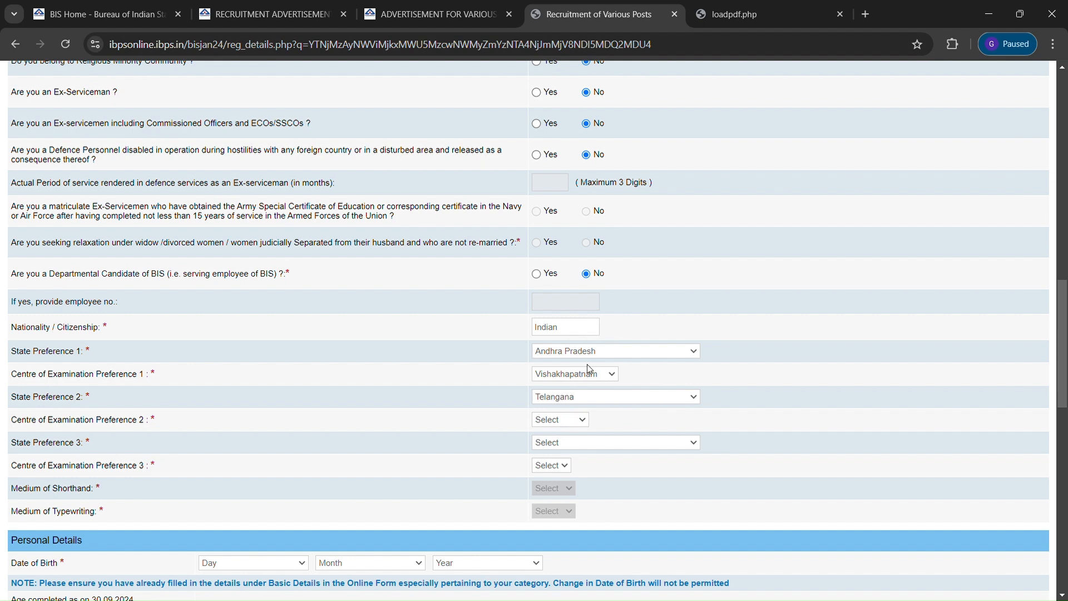
click(572, 422)
click(573, 455)
click(583, 292)
click(570, 507)
scroll(965, 390, down, 5)
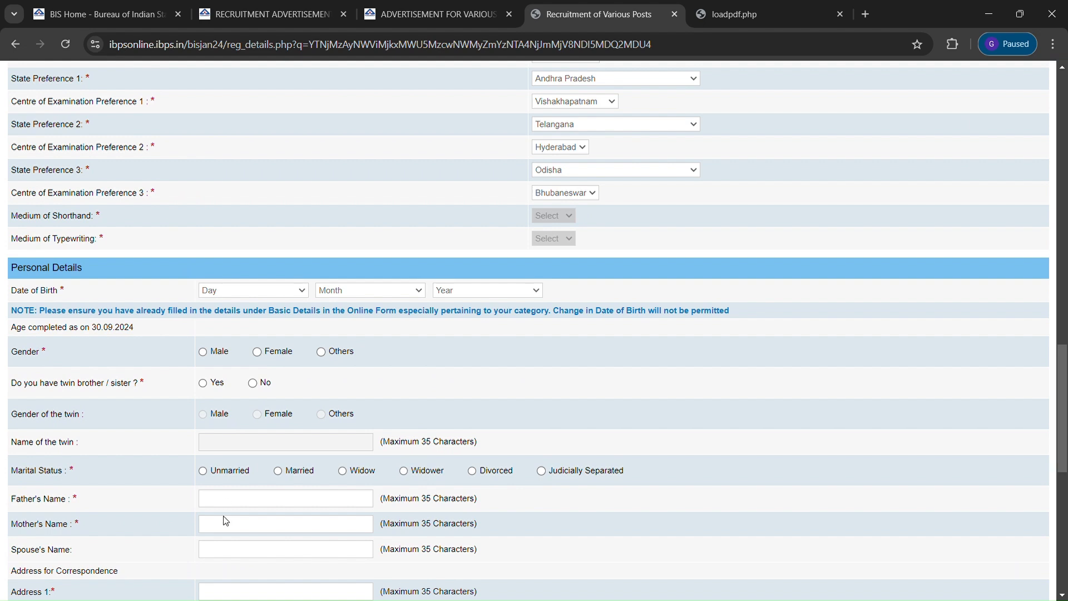
click(223, 548)
click(401, 296)
click(342, 412)
click(529, 301)
click(493, 394)
Mark gender Male, no twin, marital status Unmarried, and enter the father's name
click(203, 355)
click(253, 384)
click(203, 472)
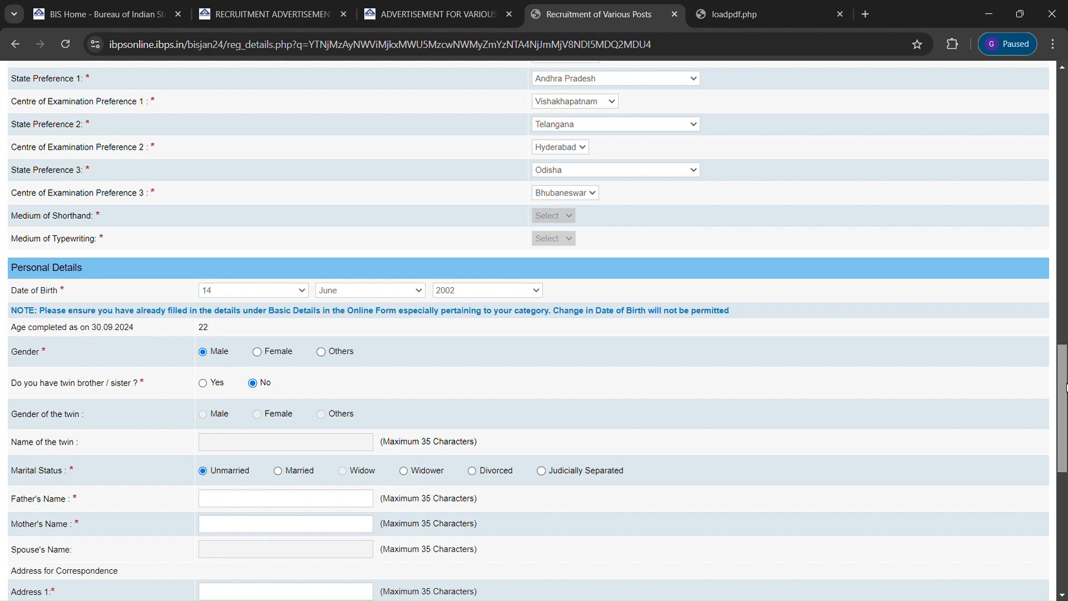
drag(1065, 390, 1064, 443)
text(shiva)
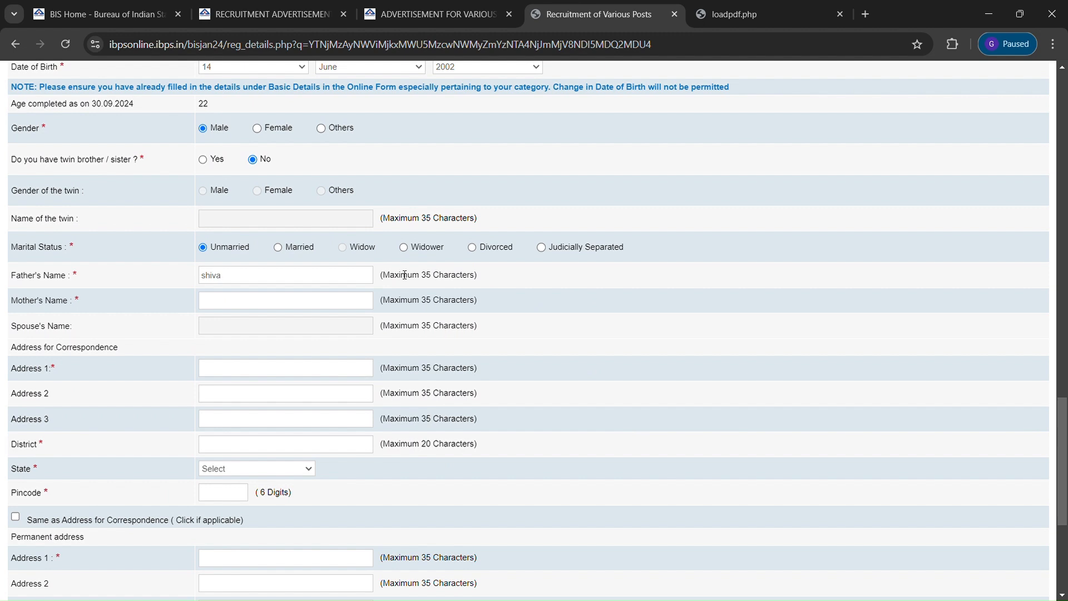
Enter the mother's name and fill in correspondence address lines 1–3
click(308, 308)
text(kumari)
click(249, 366)
text(v)
key(BackSpace)
text(visakhapatnam)
drag(258, 368, 155, 370)
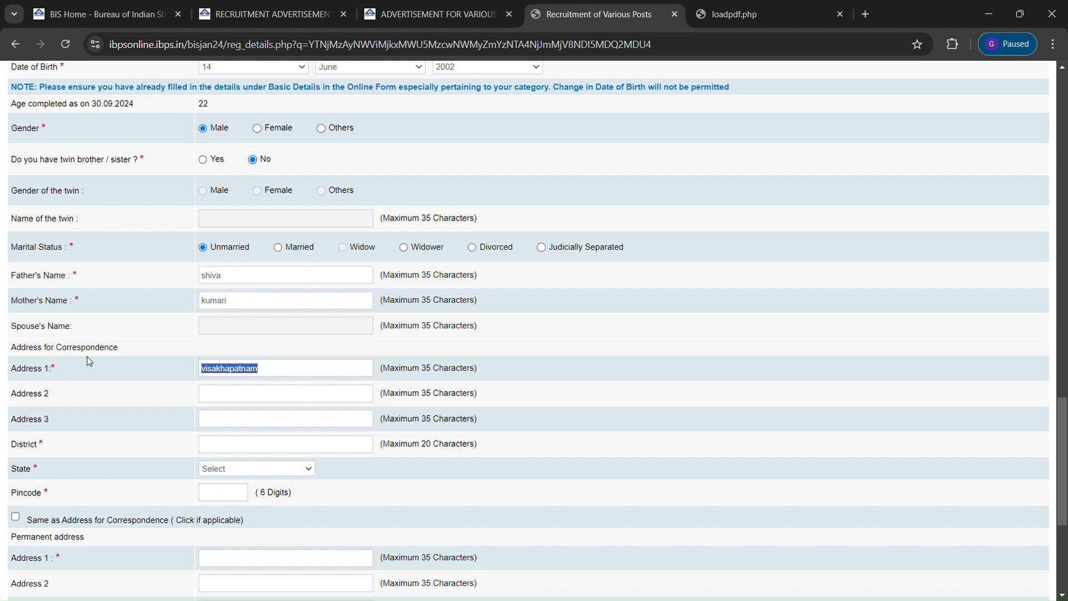
click(228, 399)
text(vi)
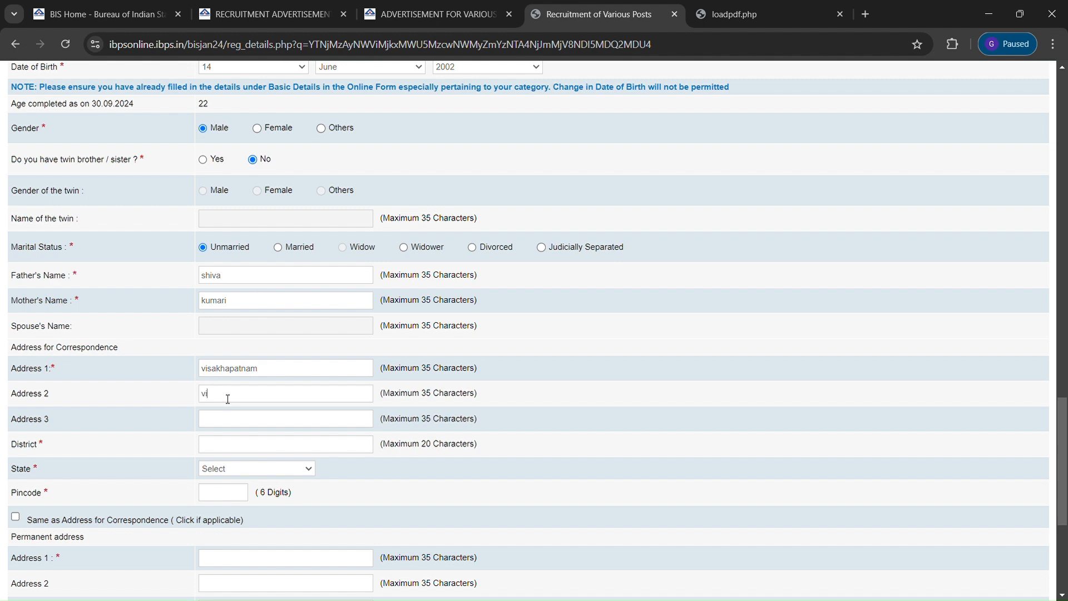
text(sakhapatnam)
click(224, 421)
text(visakhapatnam)
Set the address state to Andhra Pradesh, enter the pincode, and reuse it as permanent address
click(236, 446)
text(visakhapatnam)
click(258, 165)
click(236, 493)
text(53000)
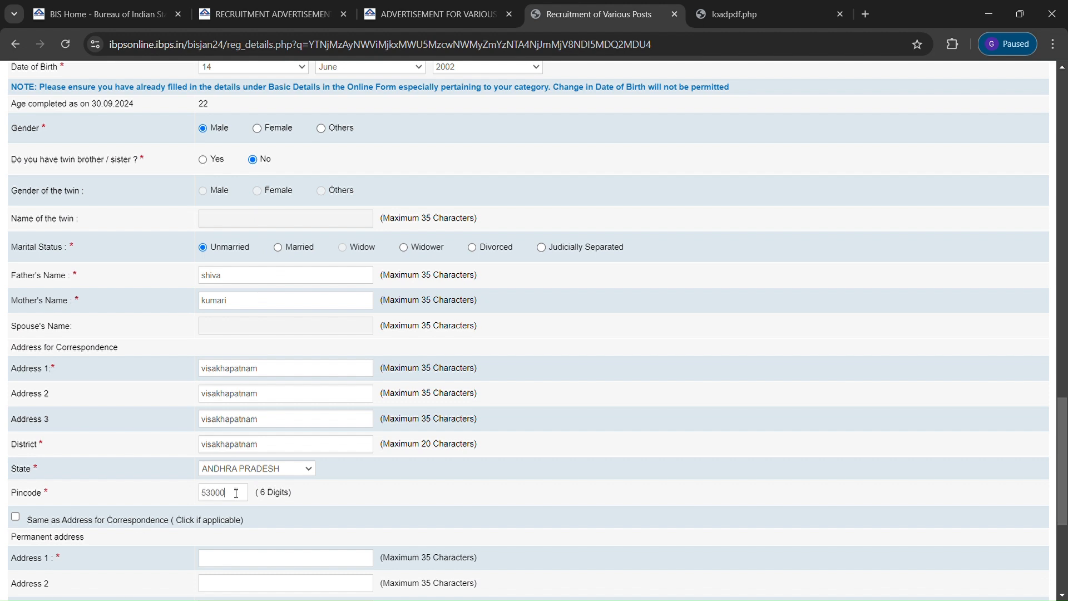
text(11)
click(16, 518)
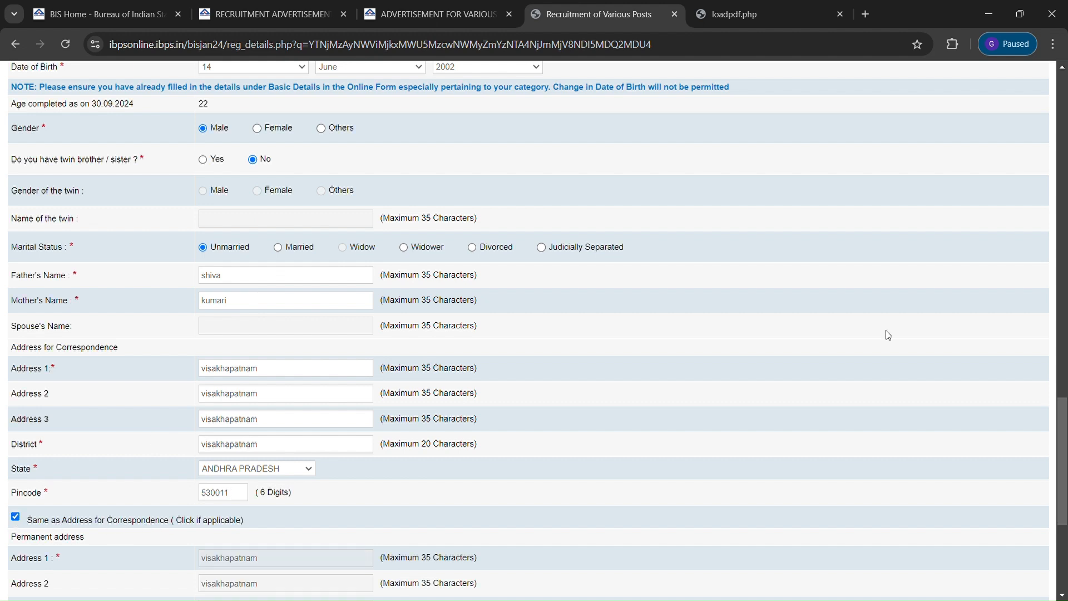
Choose Correspondence Address for GST invoicing, validate, and answer No to the flagged writing-difficulty question
drag(1067, 434, 1067, 503)
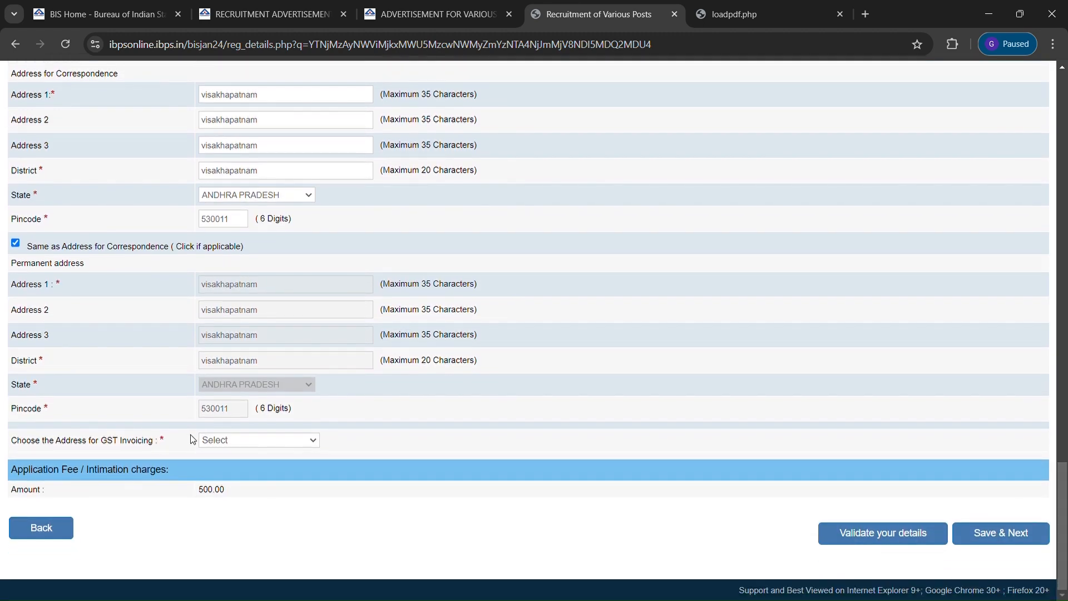
click(283, 476)
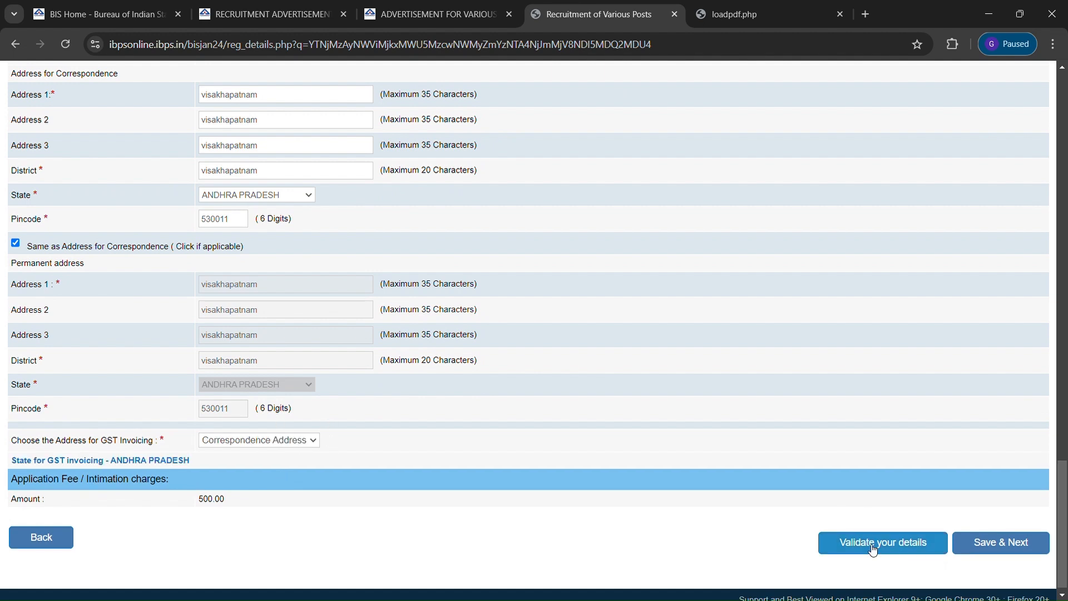
click(902, 549)
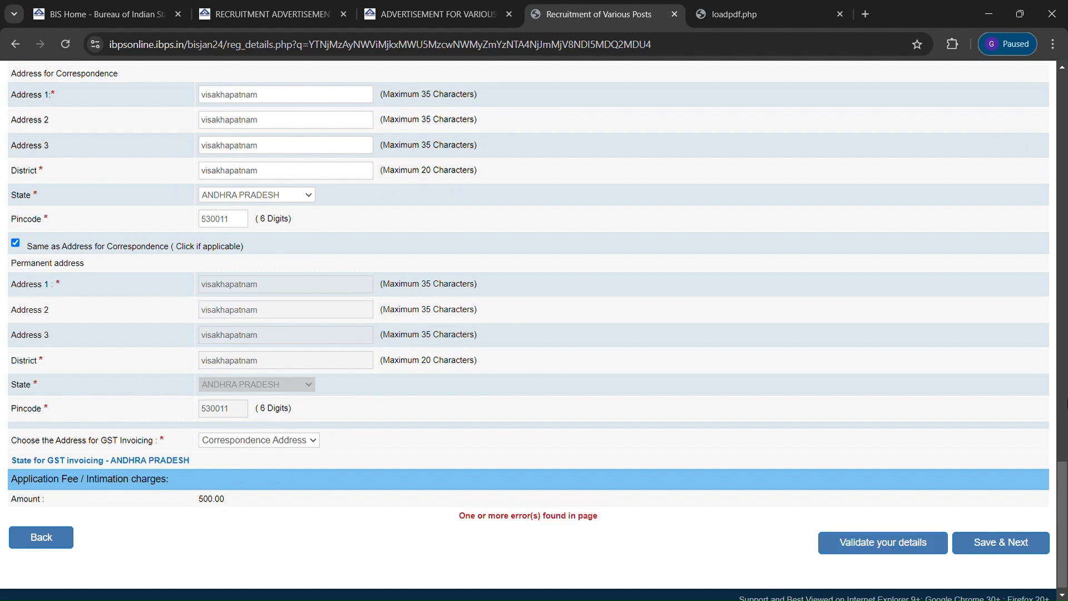
drag(1067, 492, 1067, 238)
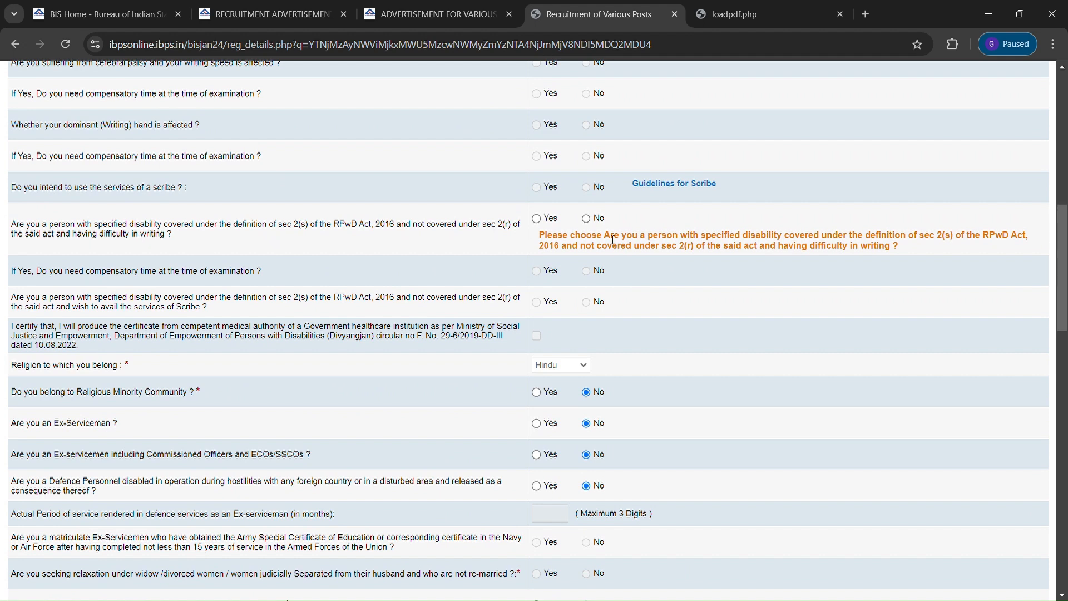
click(587, 218)
Re-validate the form, dismiss the success message, and save the basic details
drag(1064, 264, 944, 526)
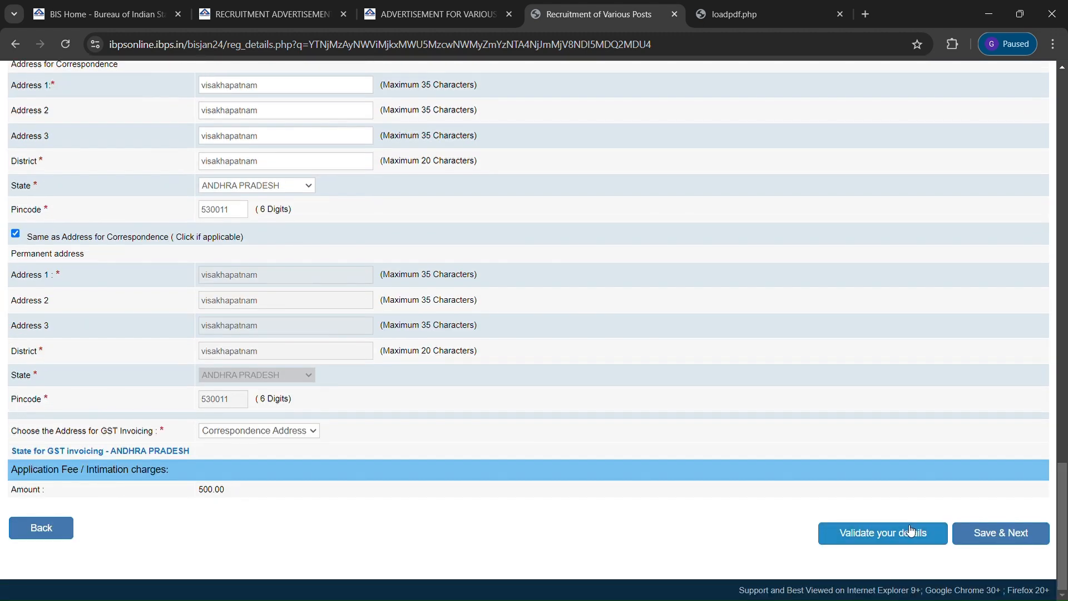
click(895, 532)
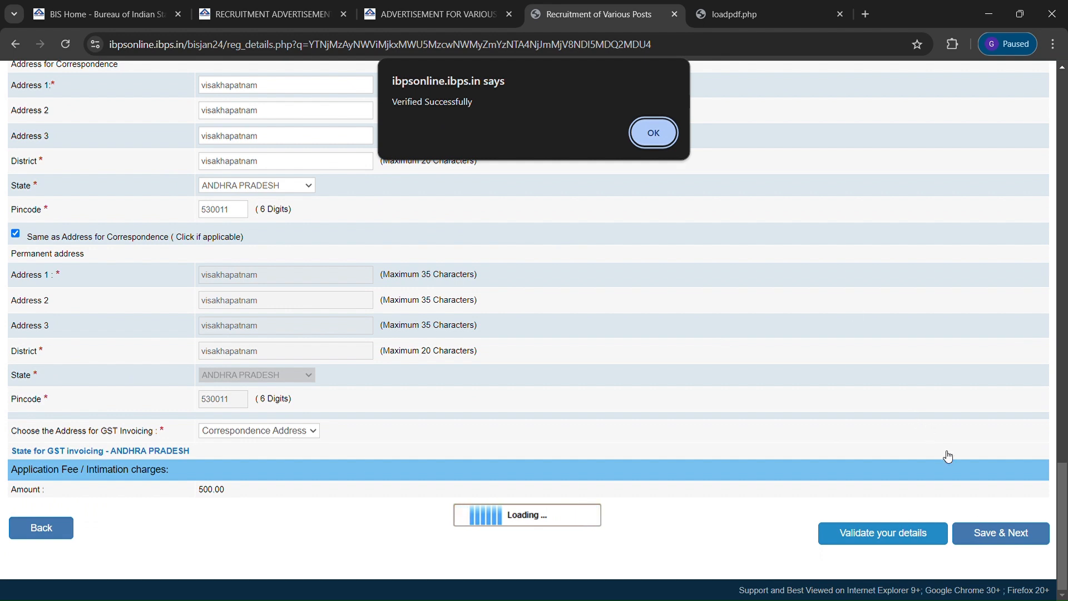
key(Return)
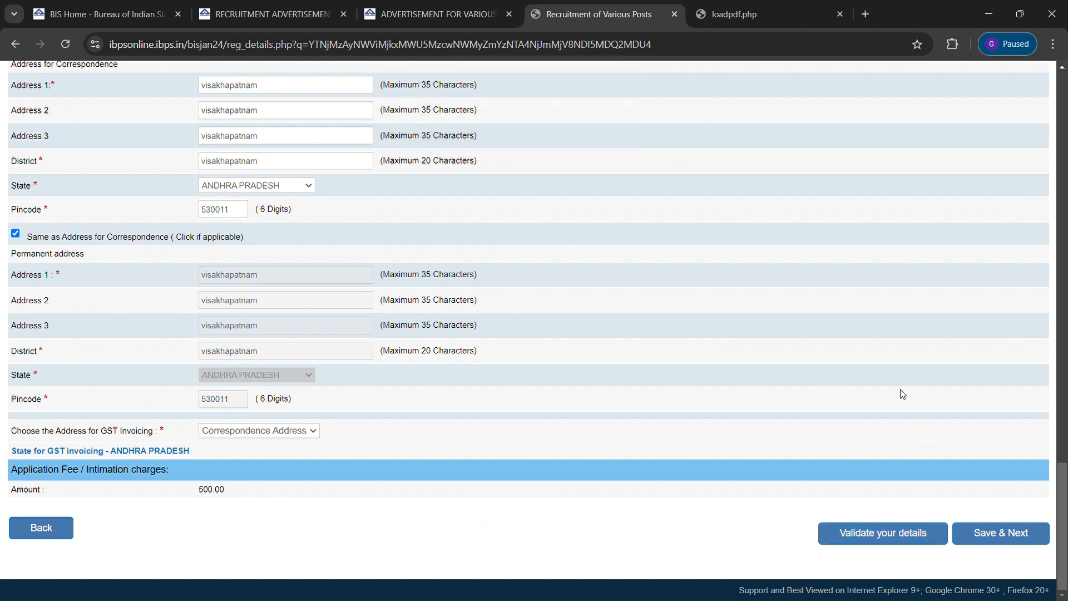
click(1011, 532)
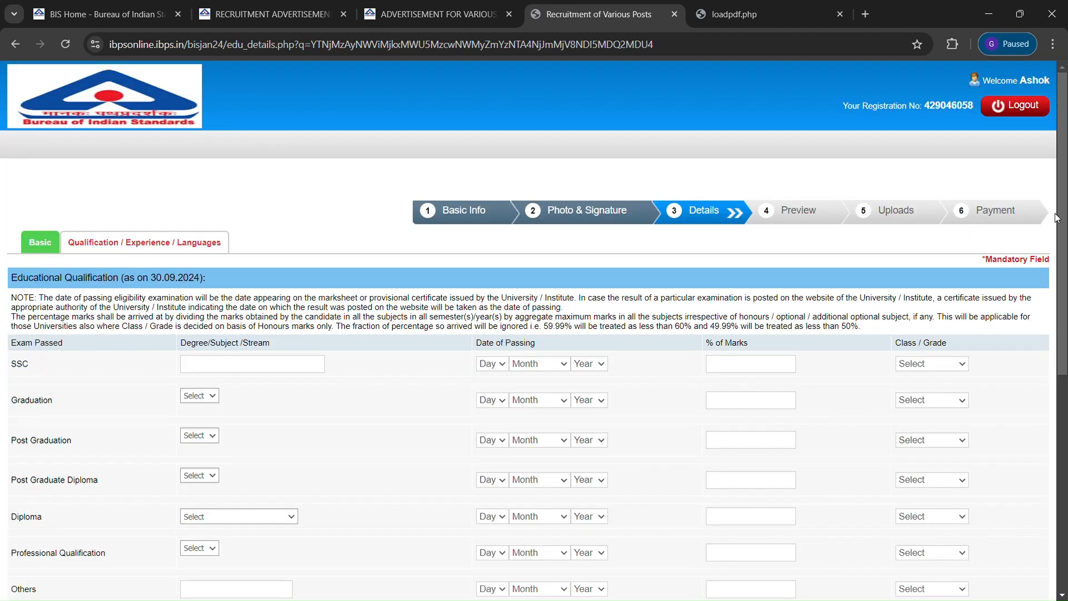
Enter maths physics as the SSC stream with passing date 13 April 2015
drag(1058, 218, 1064, 251)
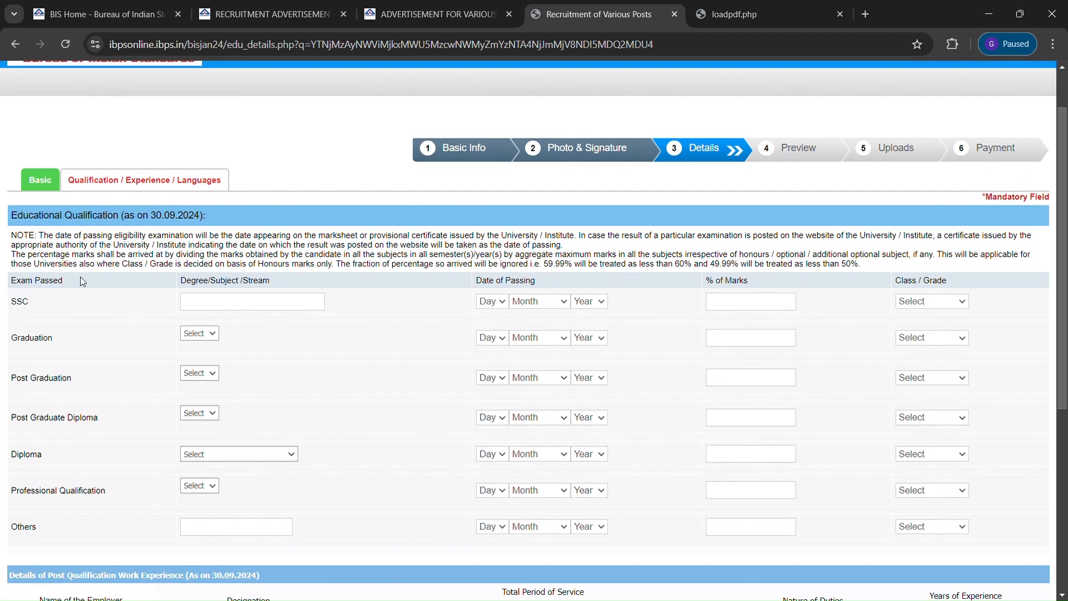
click(228, 309)
text(maths physics)
click(492, 230)
click(556, 302)
click(536, 384)
click(594, 336)
click(753, 305)
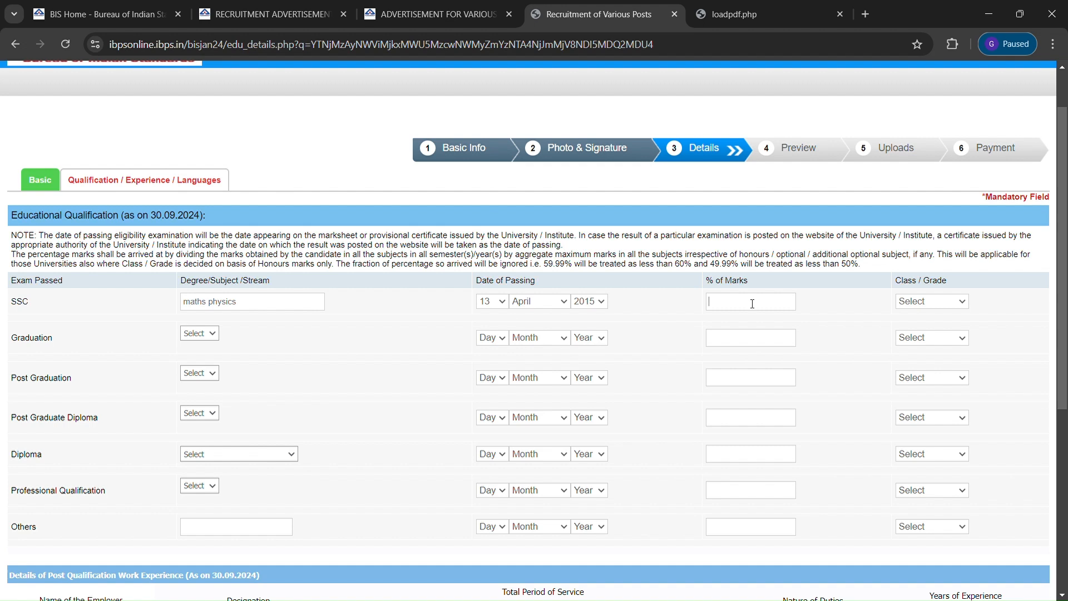
Give SSC 90.00% of marks and First Class
text(90.00)
click(957, 305)
click(935, 336)
scroll(1032, 267, down, 1)
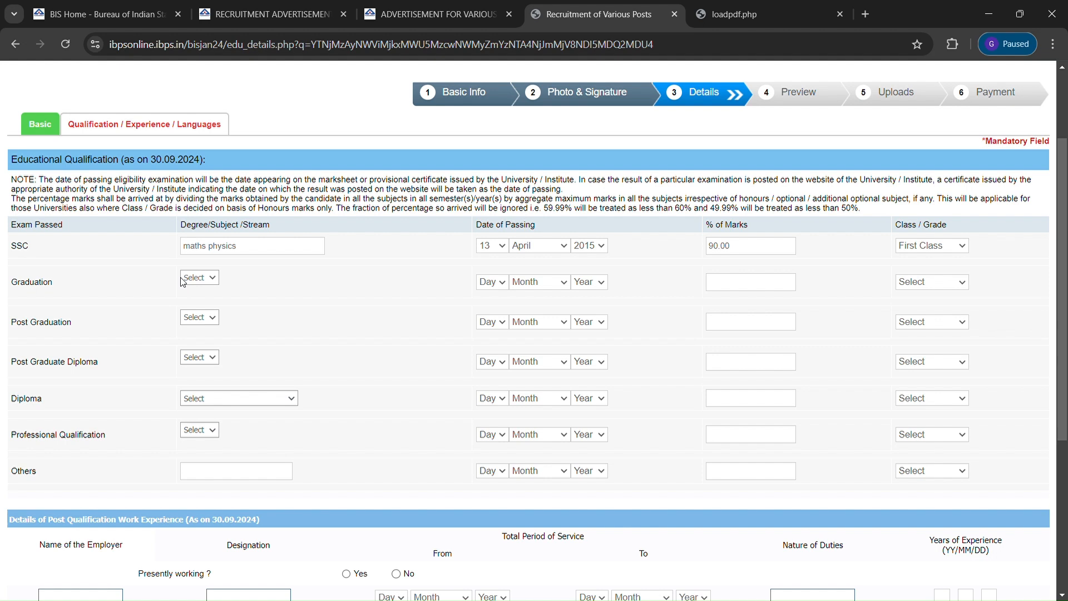
Fill the Diploma row: 3 years diploma in Mechanical, 09 April 2020, 90.00%, First Class
click(253, 430)
click(490, 222)
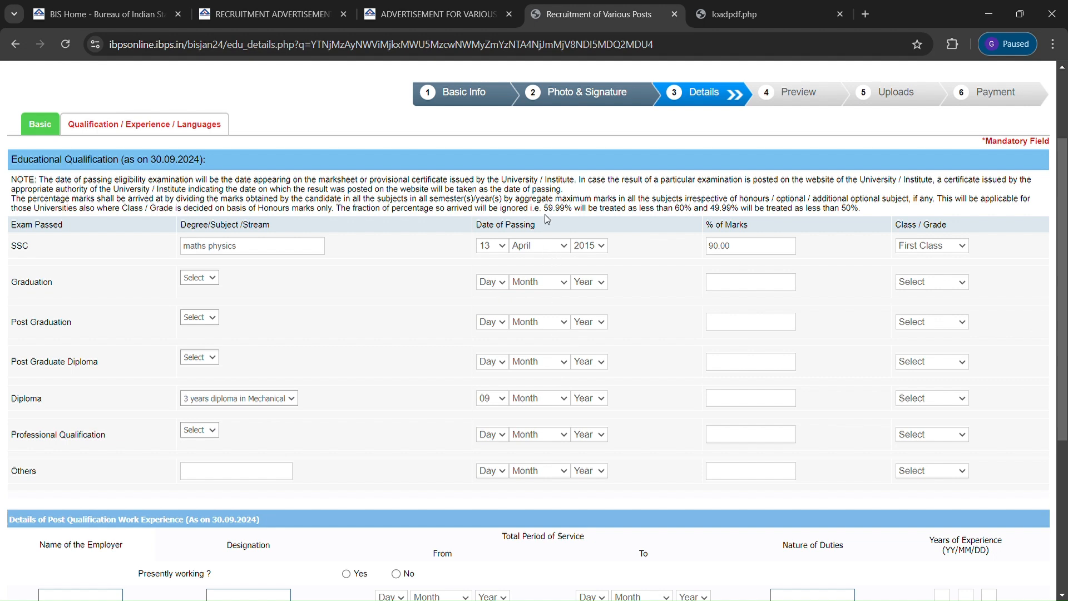
click(542, 255)
click(594, 515)
click(740, 402)
text(90.00)
click(953, 401)
click(934, 443)
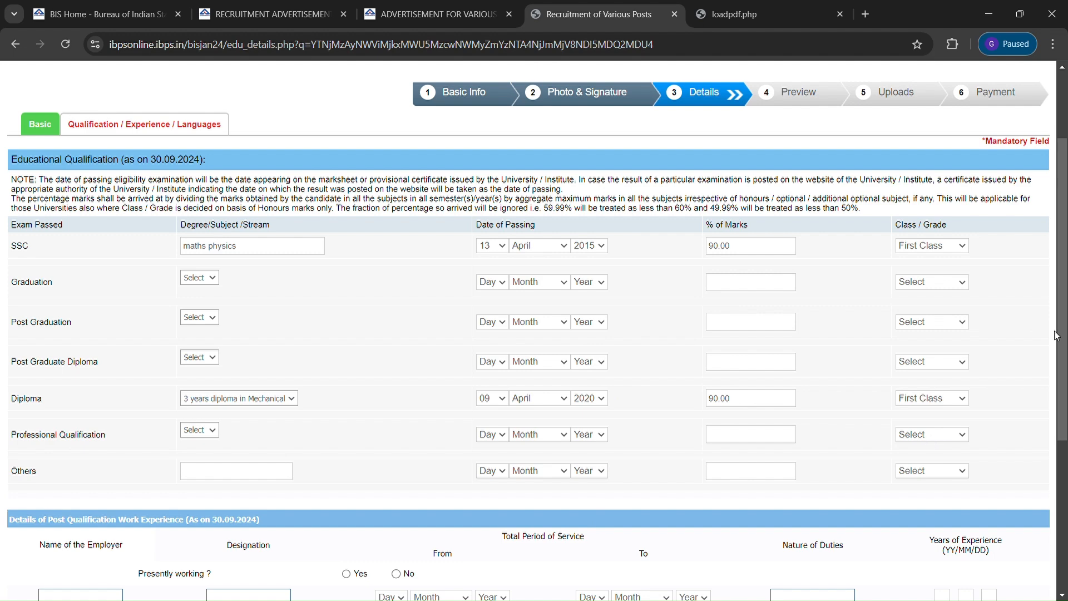
drag(1065, 314, 1065, 477)
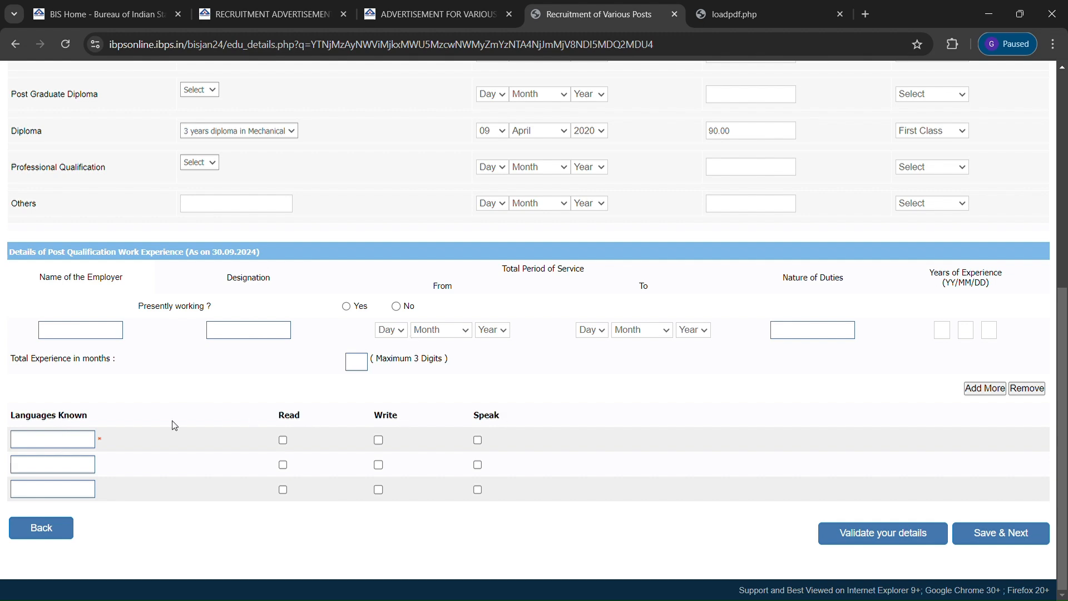
Add Telugu and English as known languages, ticking Read, Write and Speak for each
click(56, 446)
text(telugu)
click(283, 440)
click(380, 440)
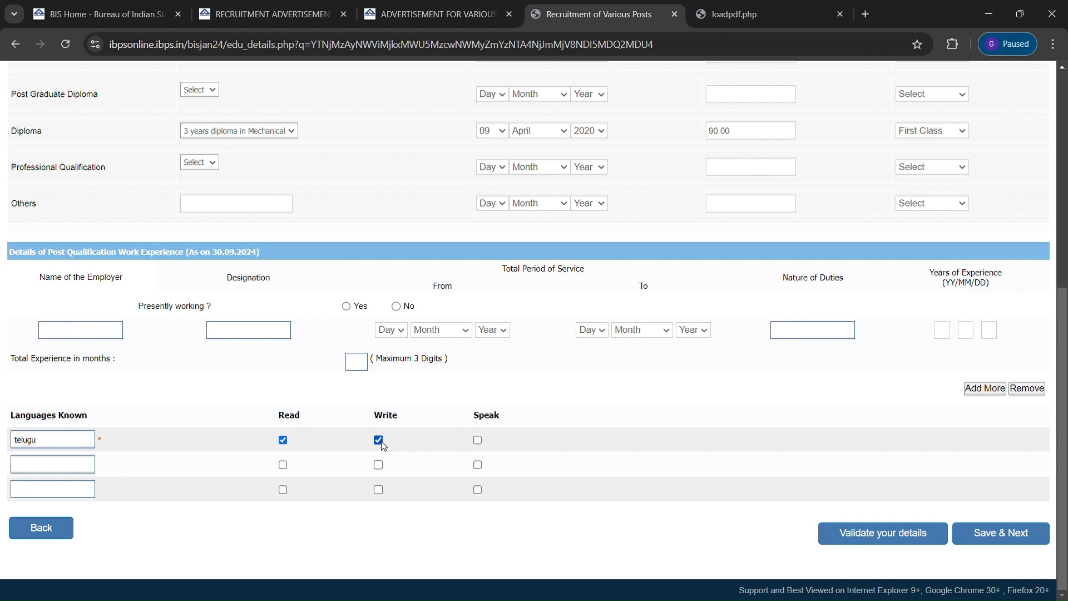
click(479, 440)
click(51, 472)
text(english)
click(284, 466)
click(379, 465)
click(477, 465)
Add Hindi as a third language with Read, Write and Speak ticked
text(hindi)
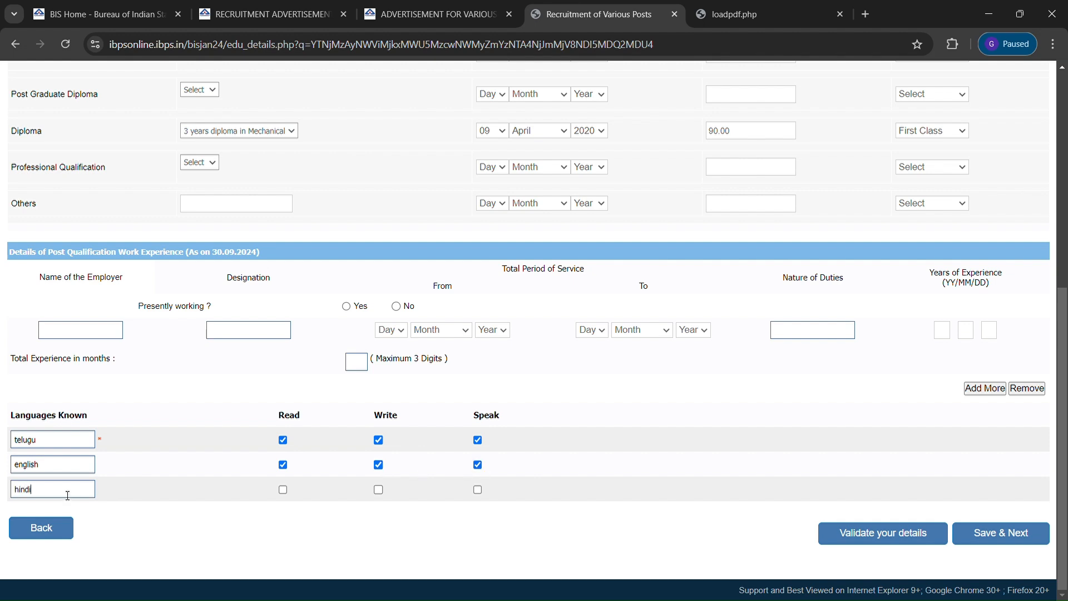
click(284, 490)
click(379, 490)
click(478, 490)
Validate the education and language details, acknowledge success, and save to reach the preview
click(880, 536)
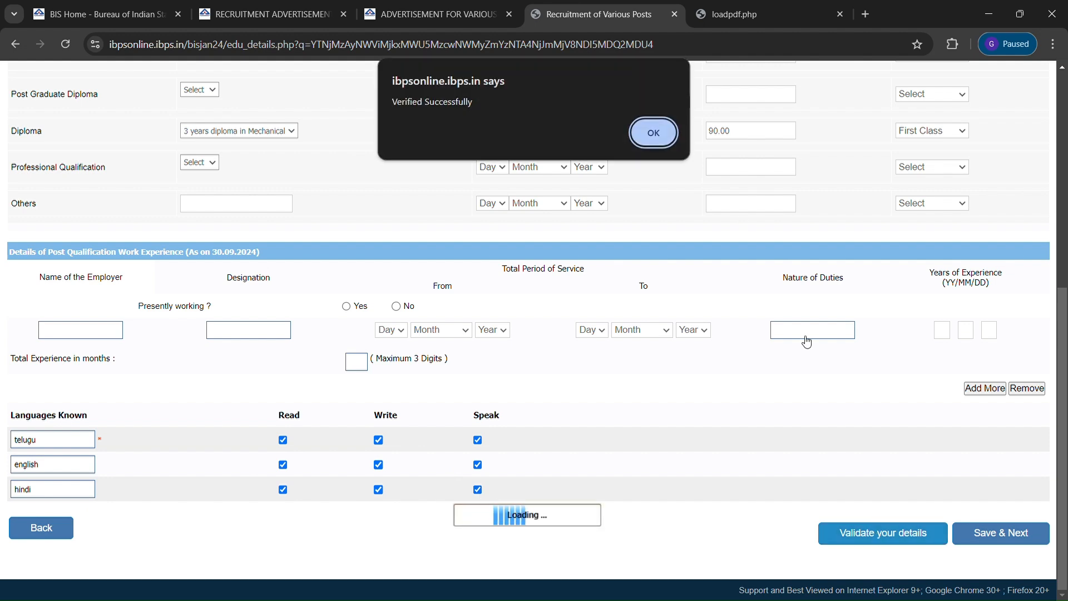
click(650, 136)
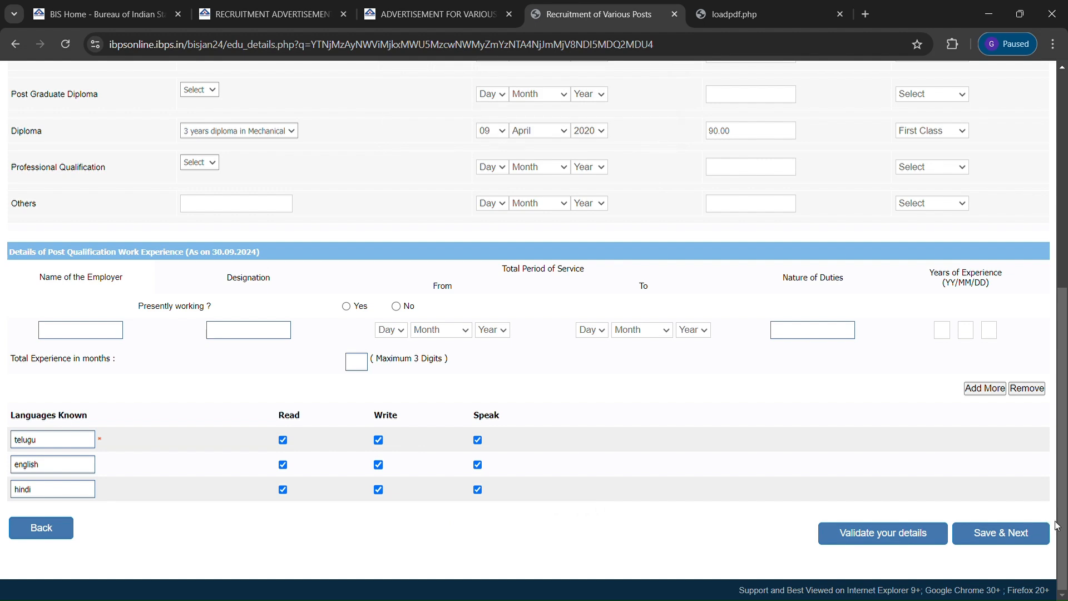
click(1017, 529)
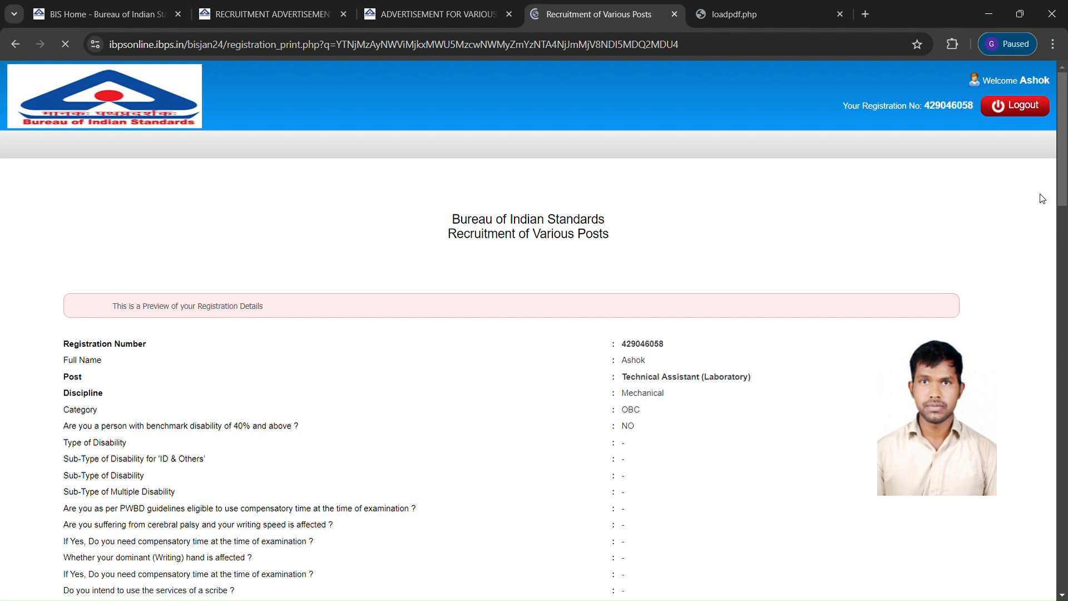
Scroll through the registration preview to the end and tick I Agree under Declaration
drag(1066, 157, 1066, 524)
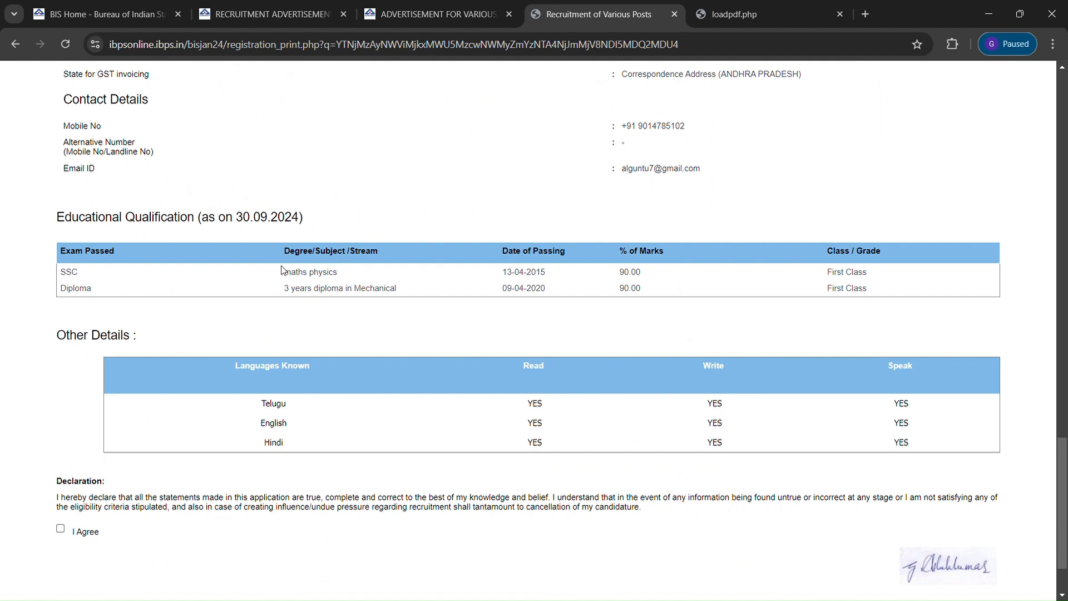
click(1066, 434)
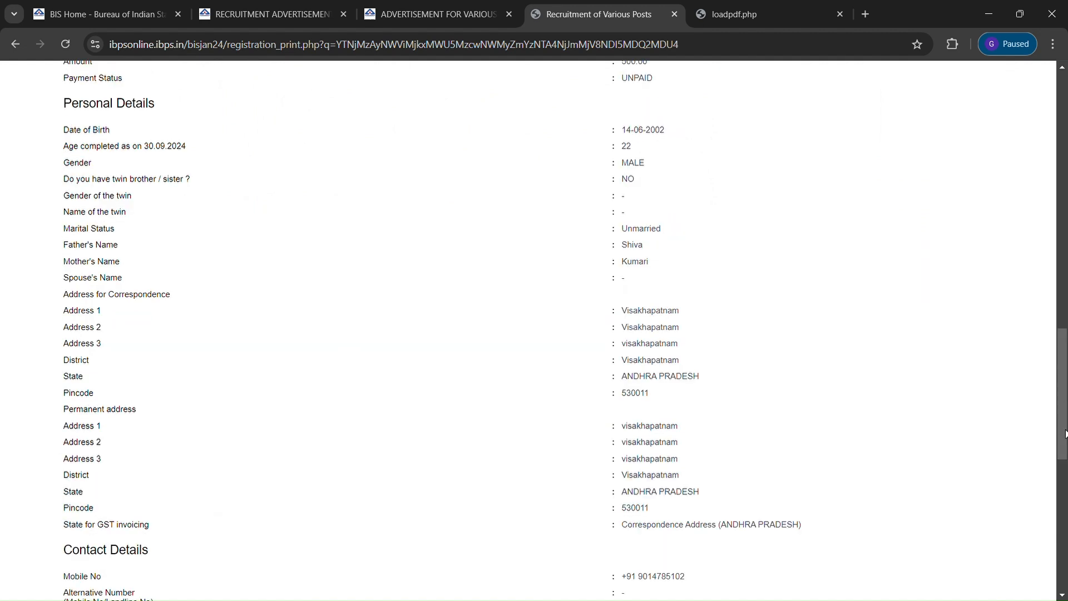
drag(1066, 370, 1067, 513)
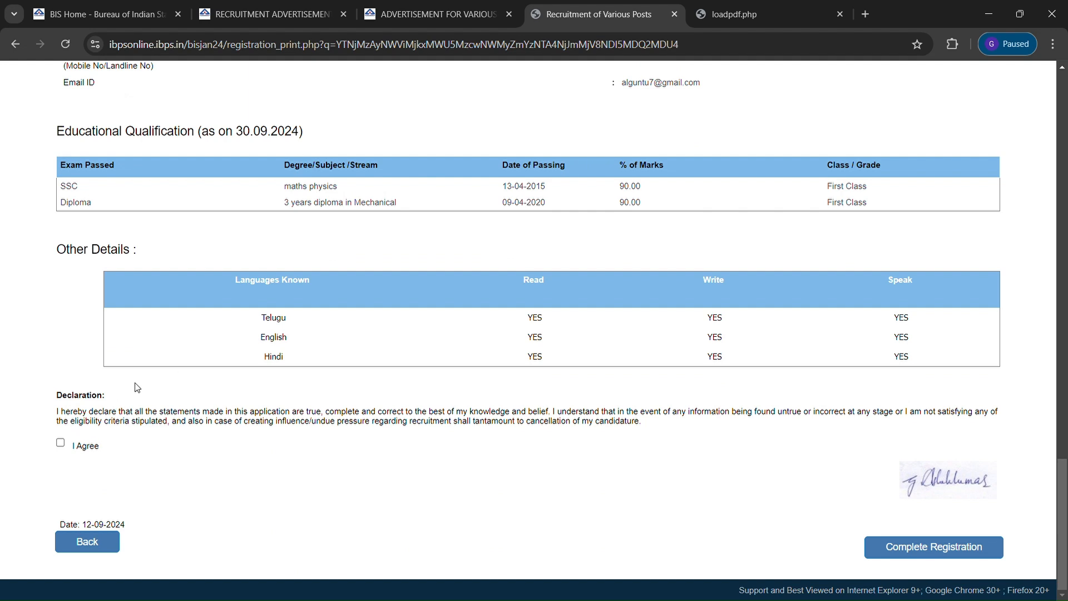
click(61, 445)
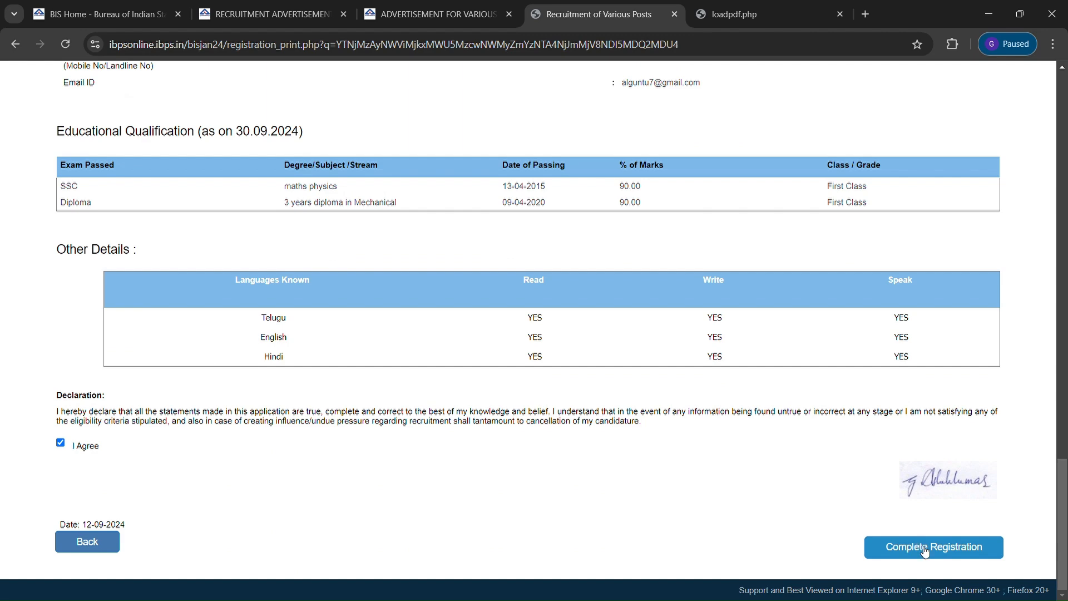
Complete the registration and confirm it as final in the warning dialog
mouse_move(1065, 499)
mouse_down()
mouse_move(1067, 174)
mouse_move(1066, 513)
mouse_up()
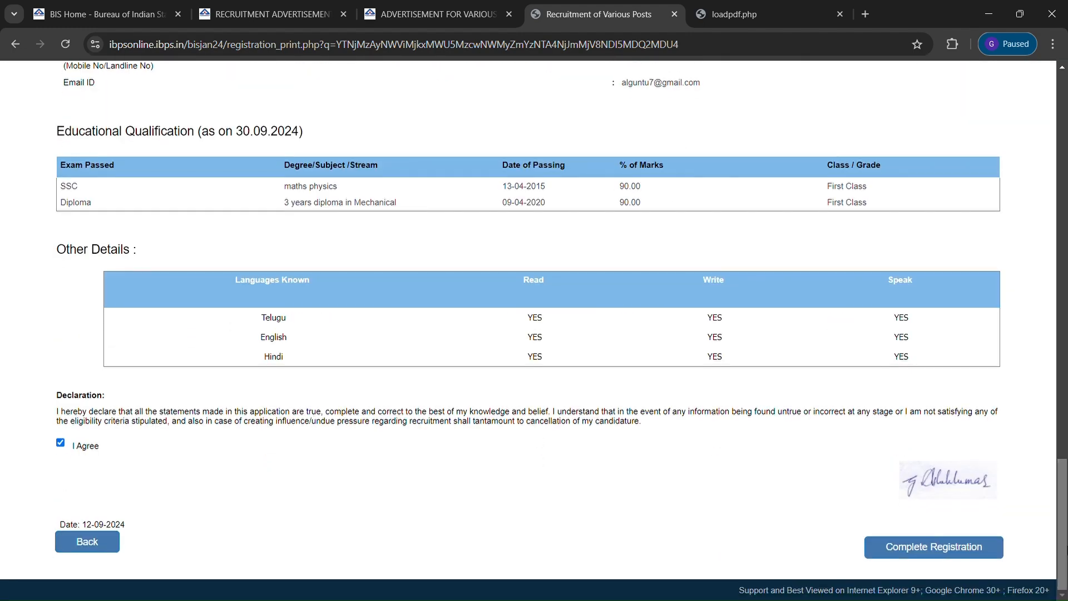
click(934, 548)
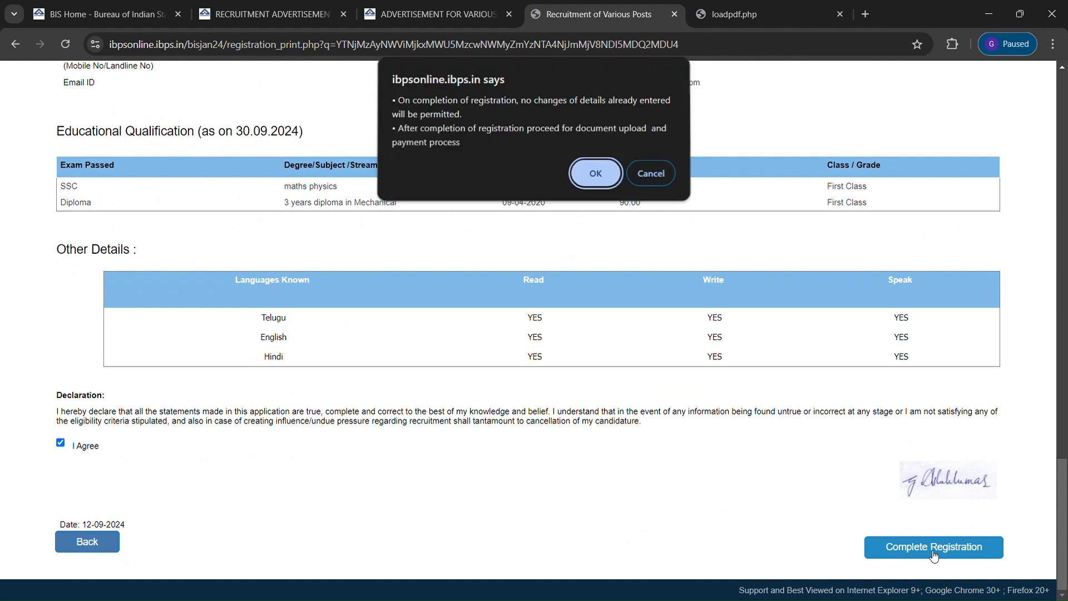
click(593, 174)
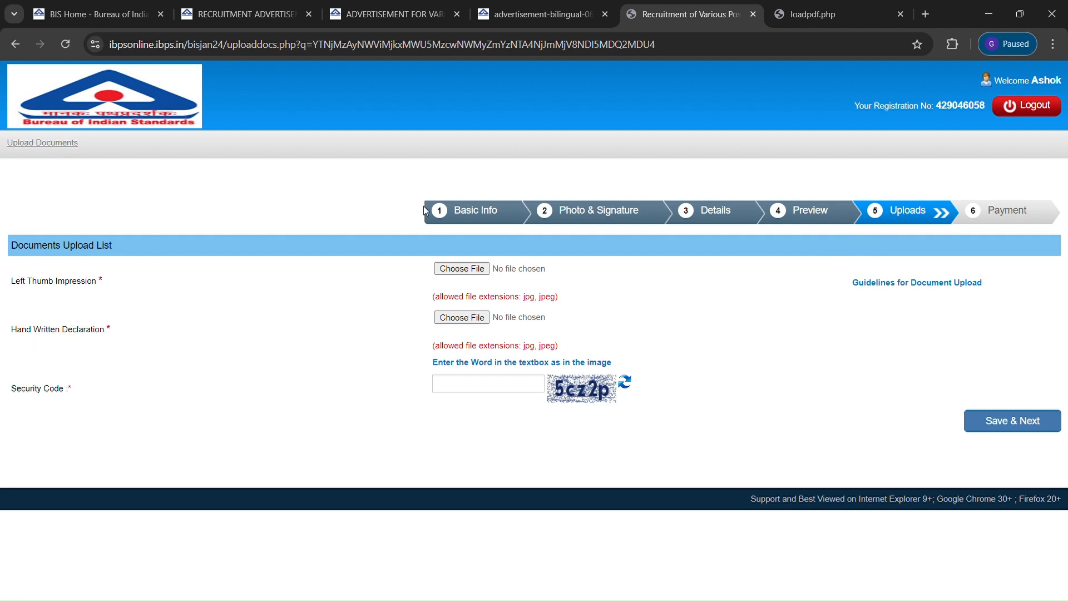
click(518, 12)
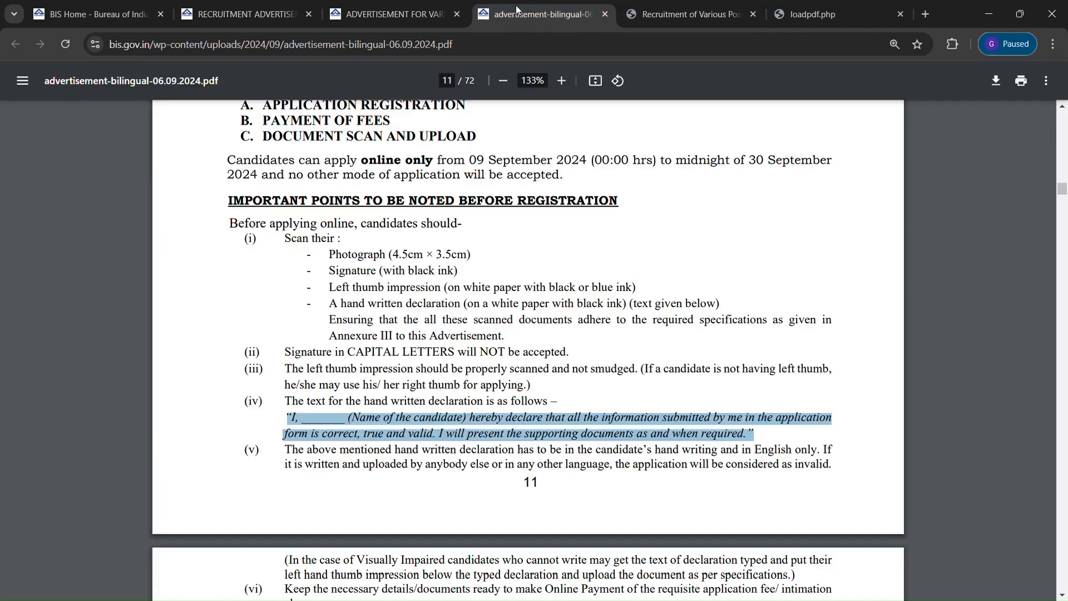
click(345, 433)
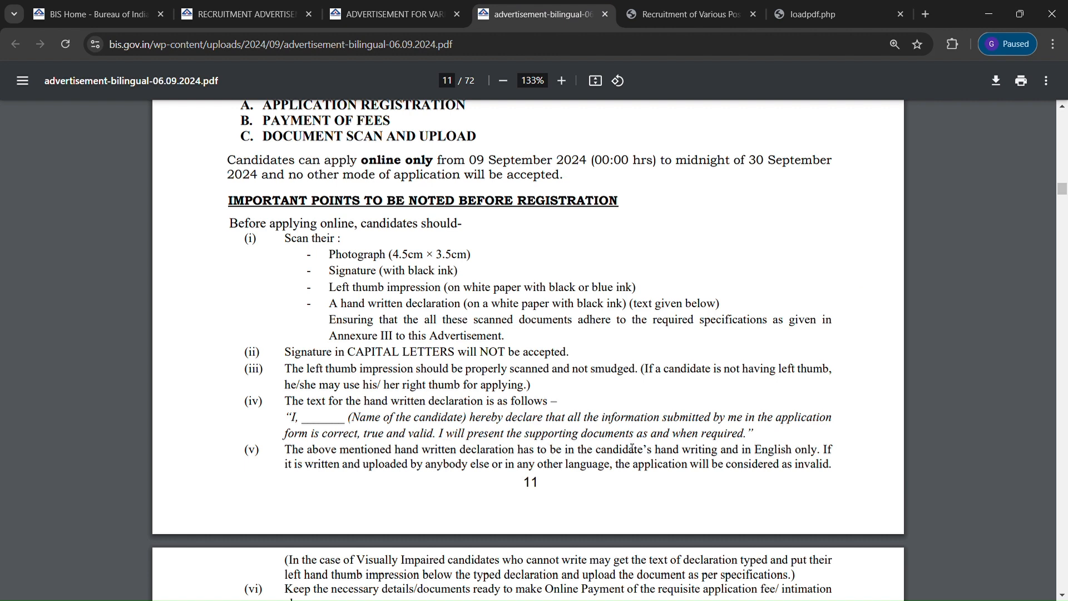
drag(757, 438, 290, 425)
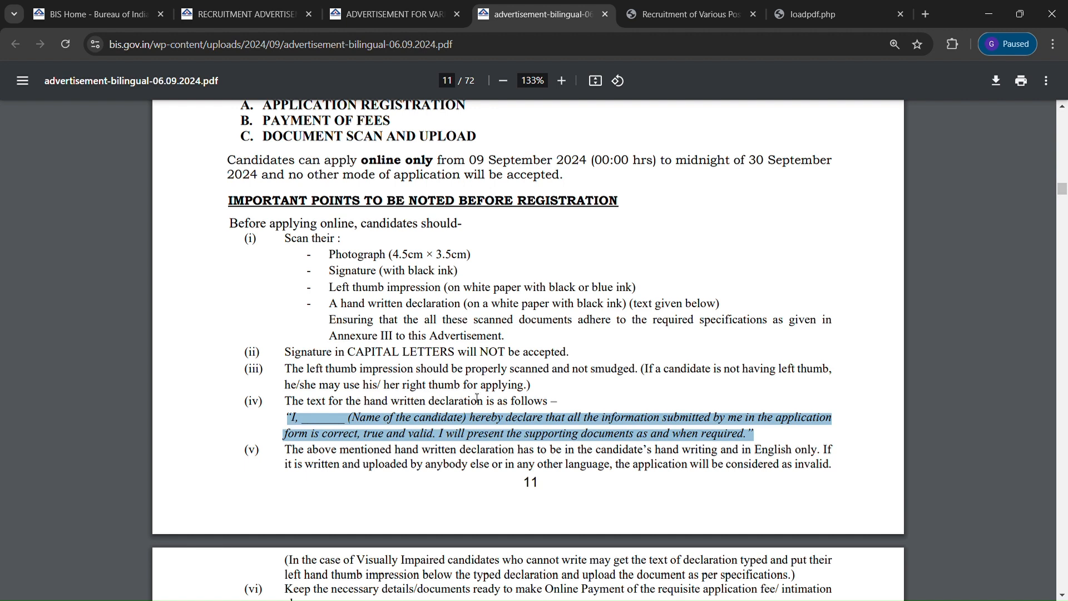
click(663, 10)
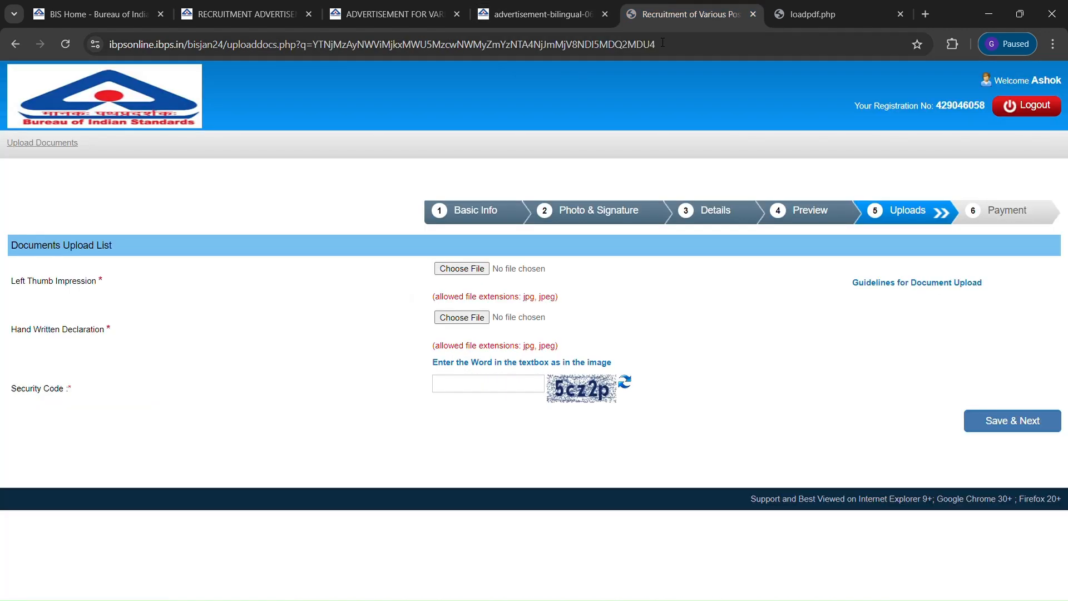
click(780, 15)
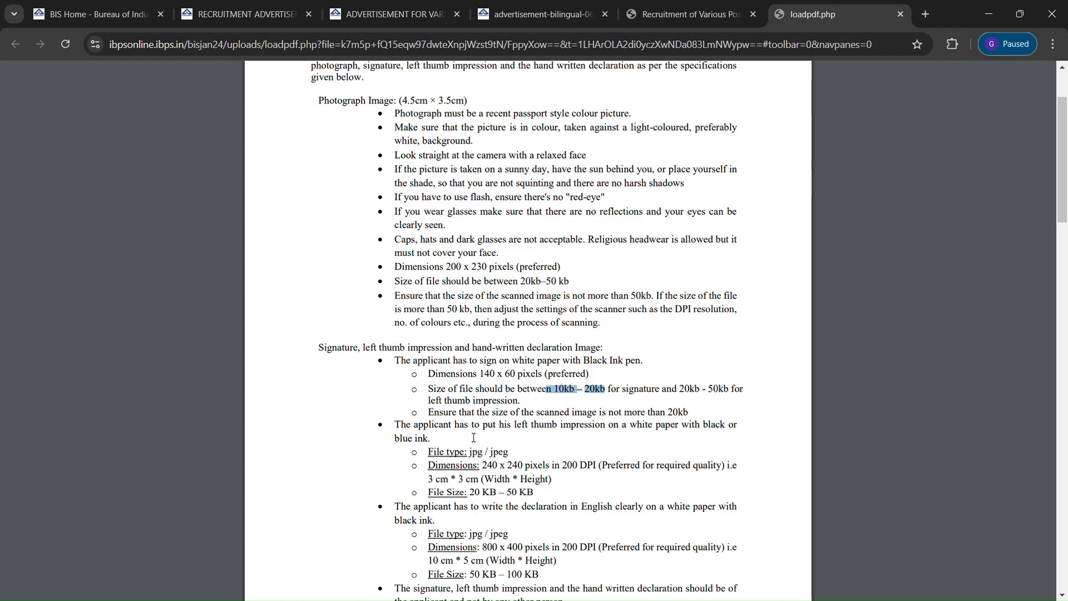
drag(472, 494, 546, 492)
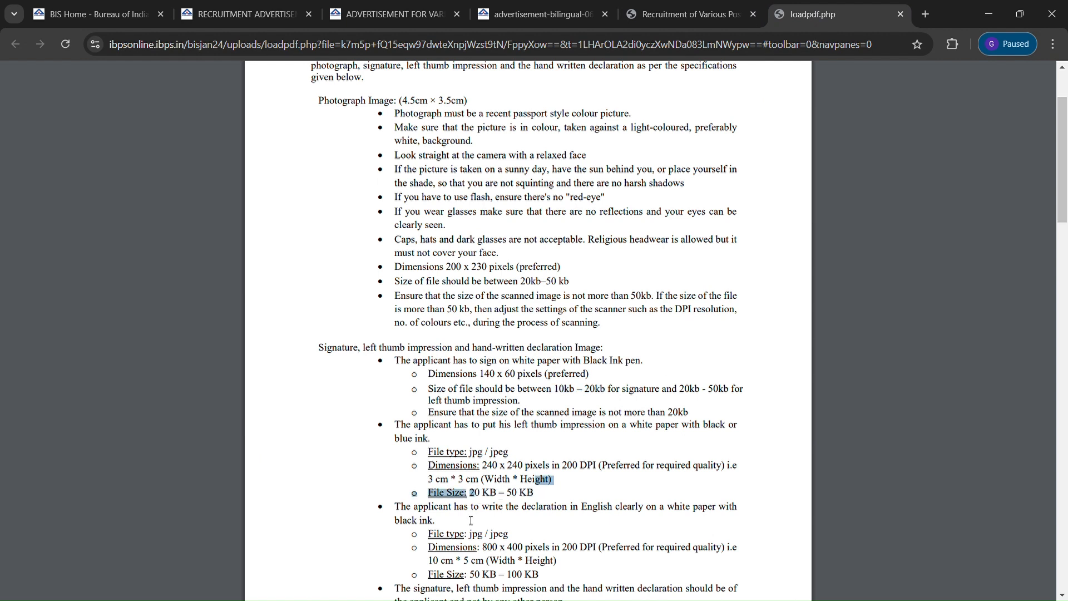
drag(470, 575, 544, 575)
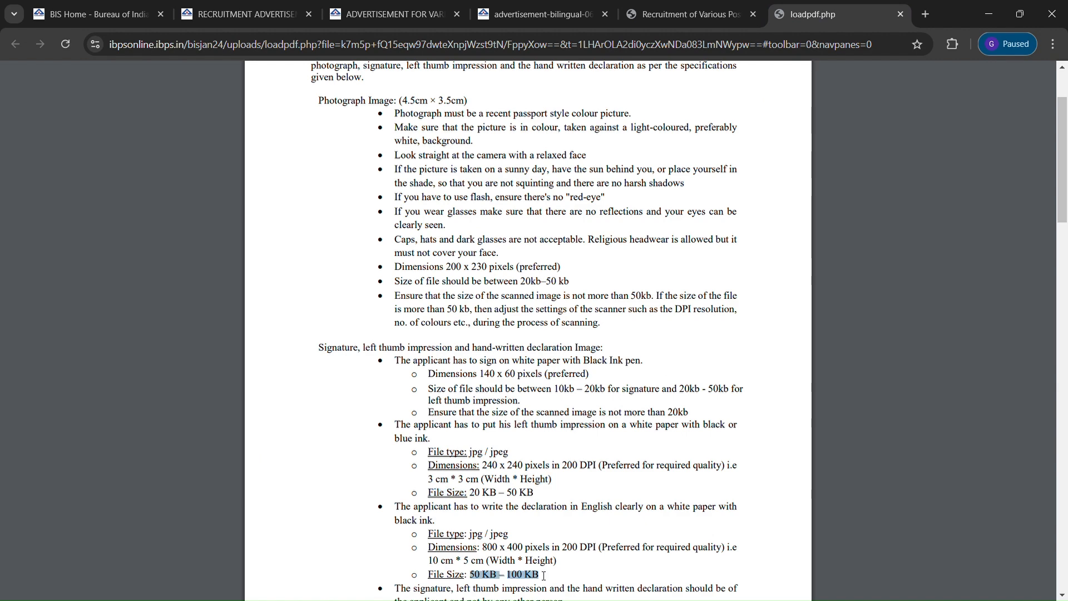
click(671, 13)
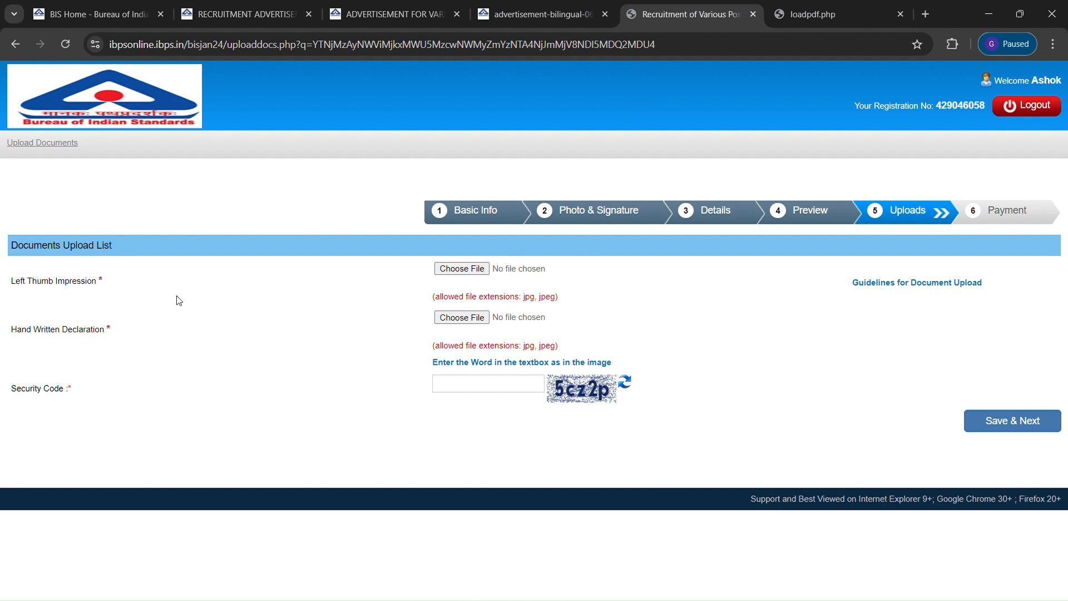
click(464, 272)
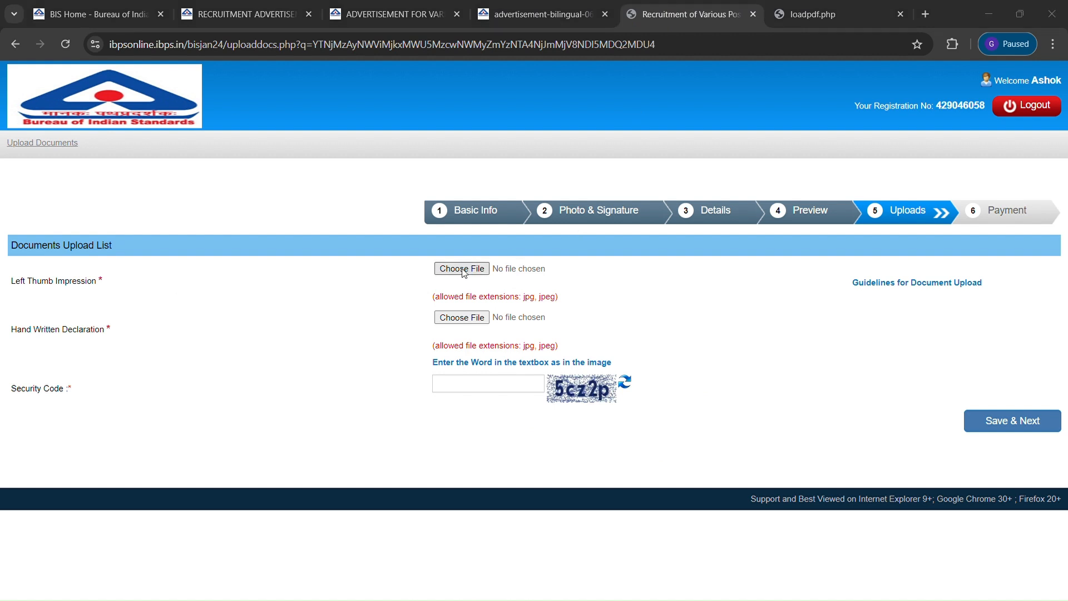
Attach thumb.jpg as thumb impression and delcaration.jpg as declaration, then enter the security code
click(609, 311)
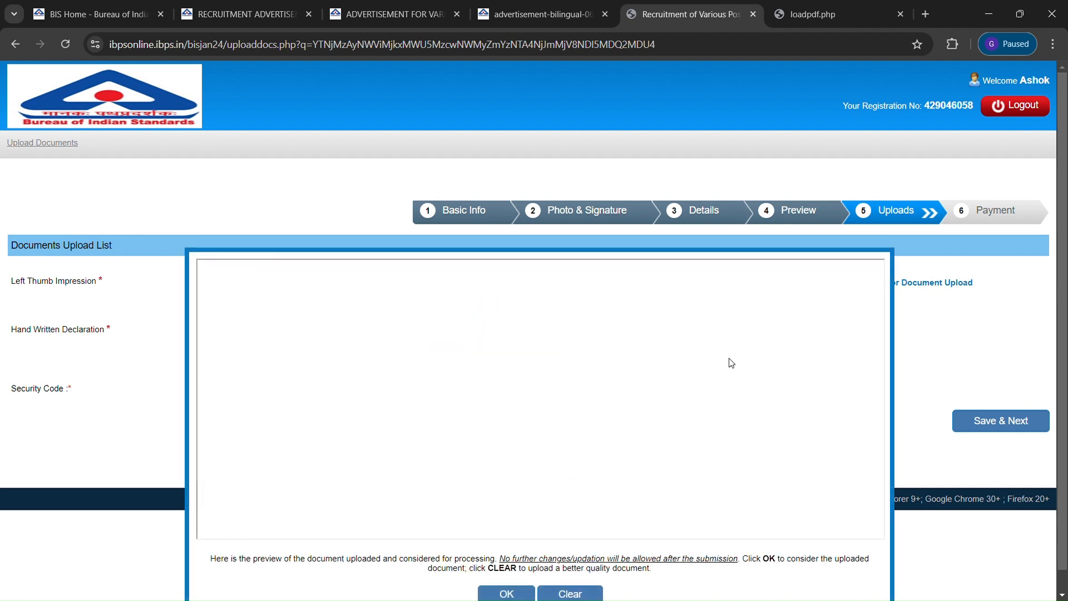
click(508, 594)
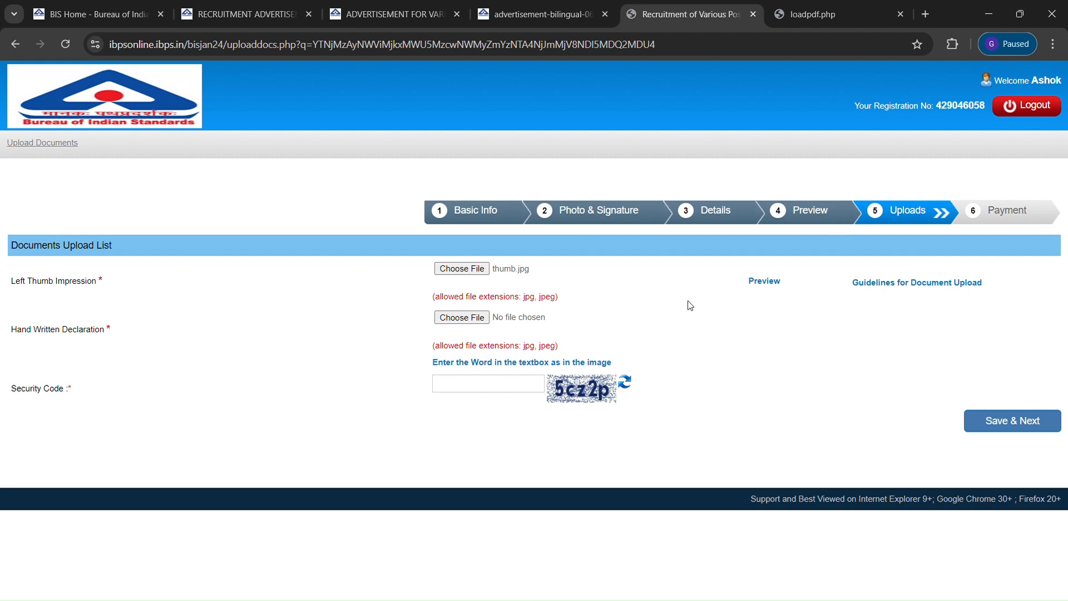
click(461, 318)
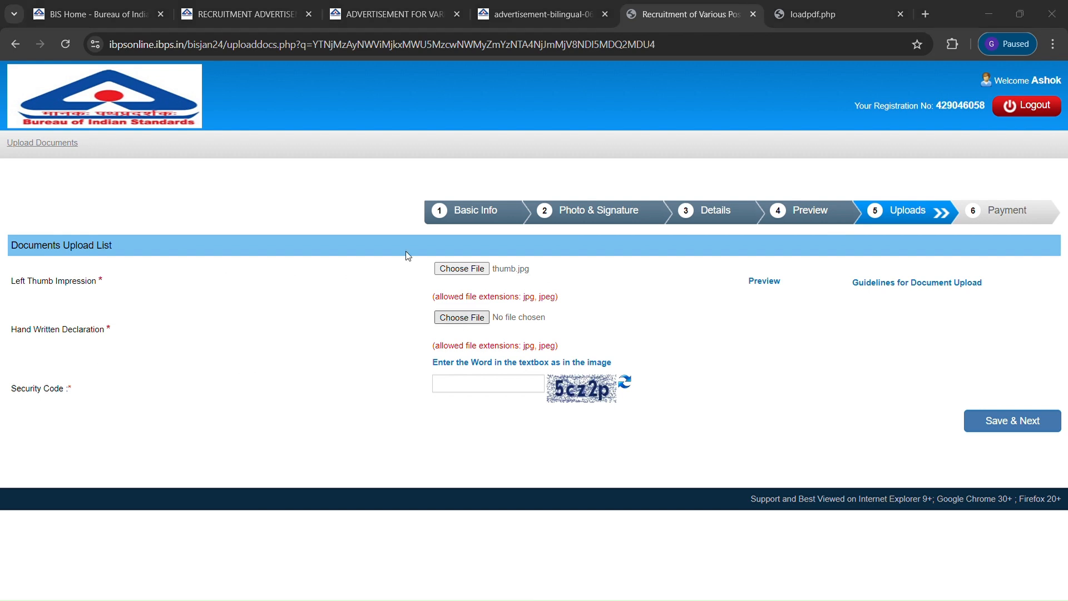
click(610, 319)
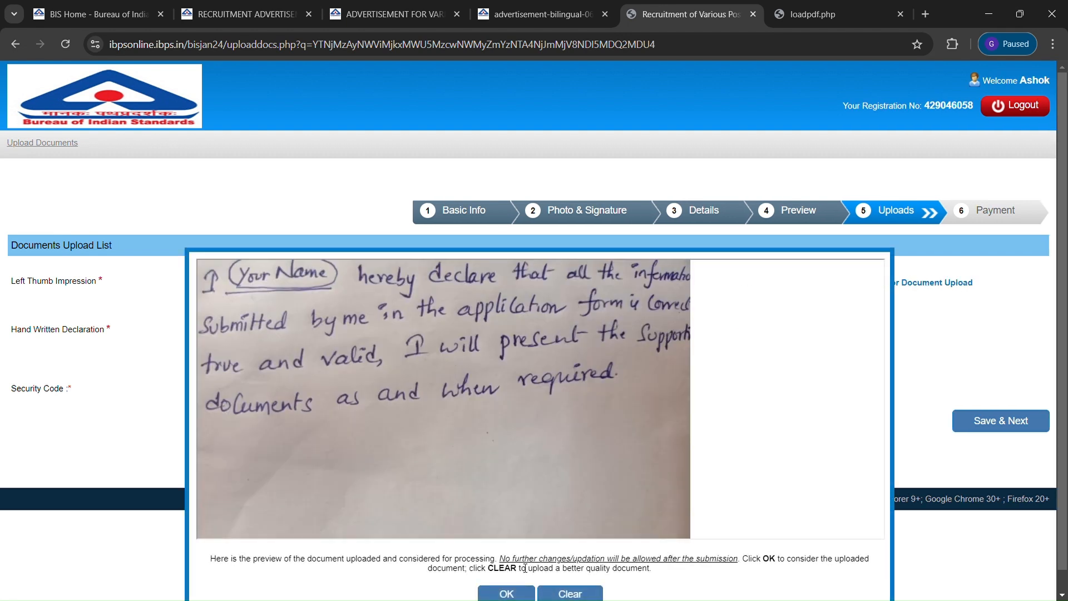
click(507, 595)
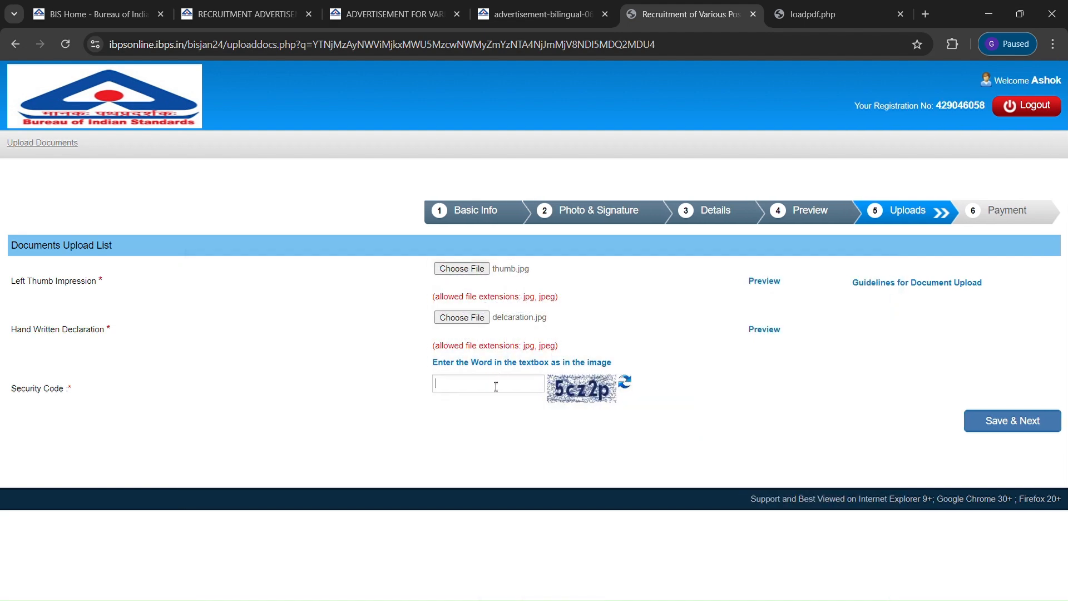
text(5cz2p)
Save the uploads as final, enter the Payment page captcha, submit, and confirm going to payment
click(999, 424)
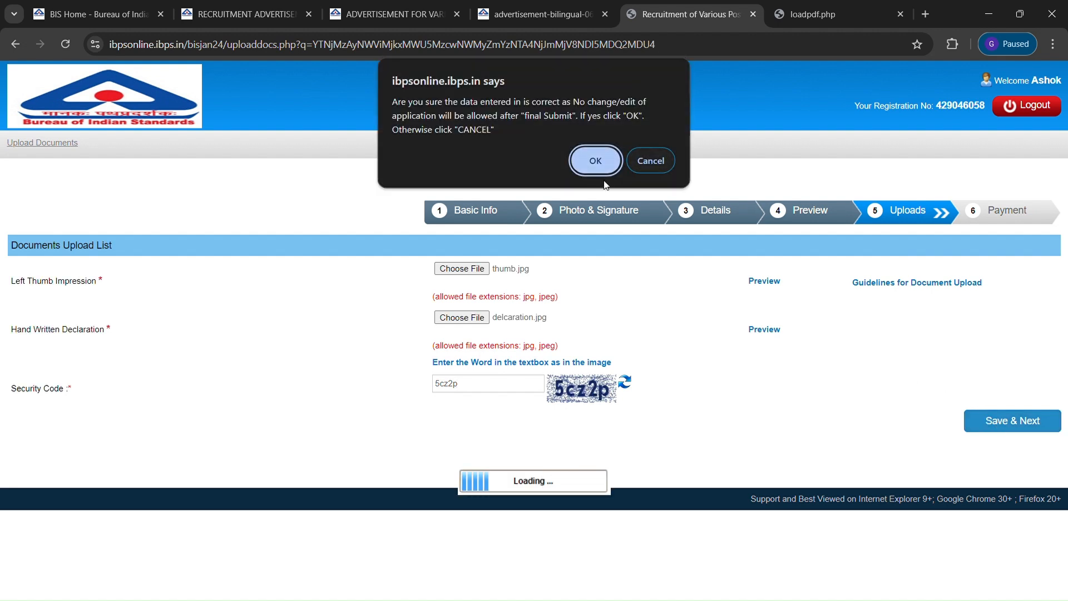
click(595, 161)
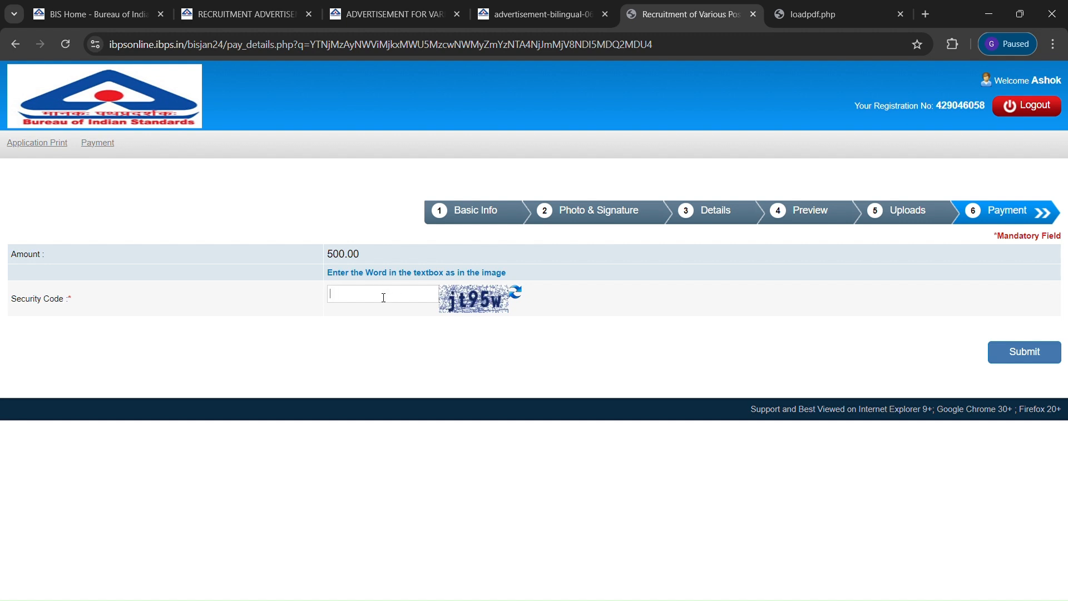
click(335, 295)
text(t95w)
click(1023, 354)
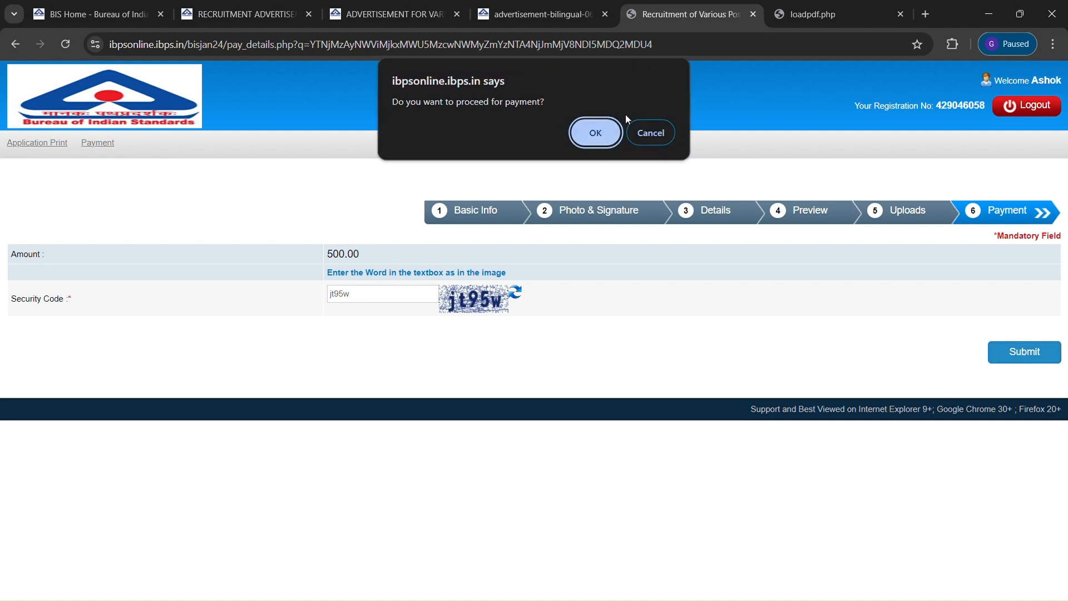
click(597, 133)
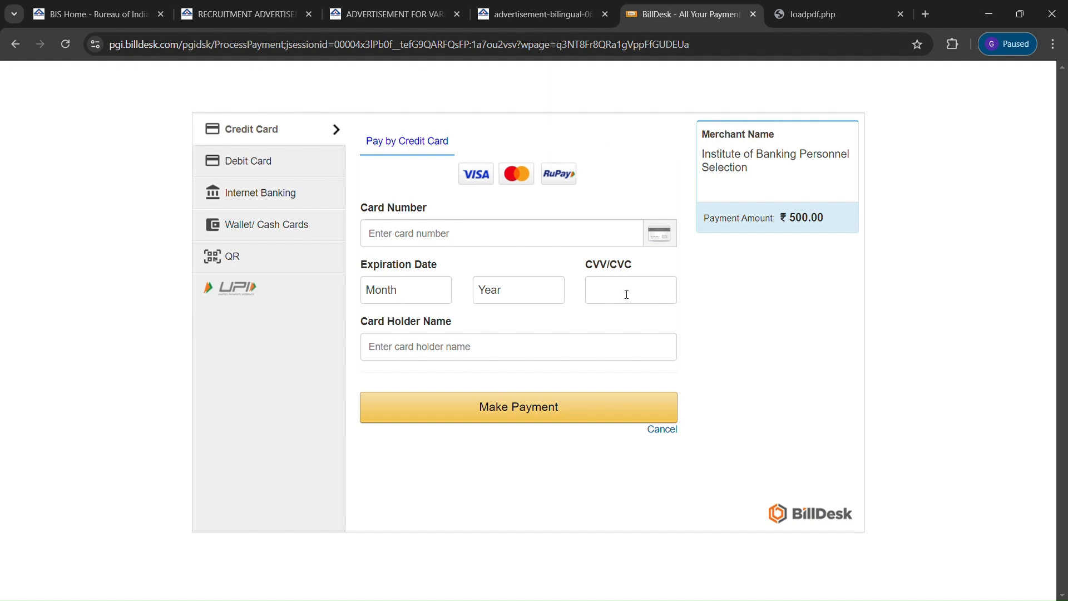
Choose QR payment with BHIM UPI and confirm the ₹500.00 fee summary
click(256, 233)
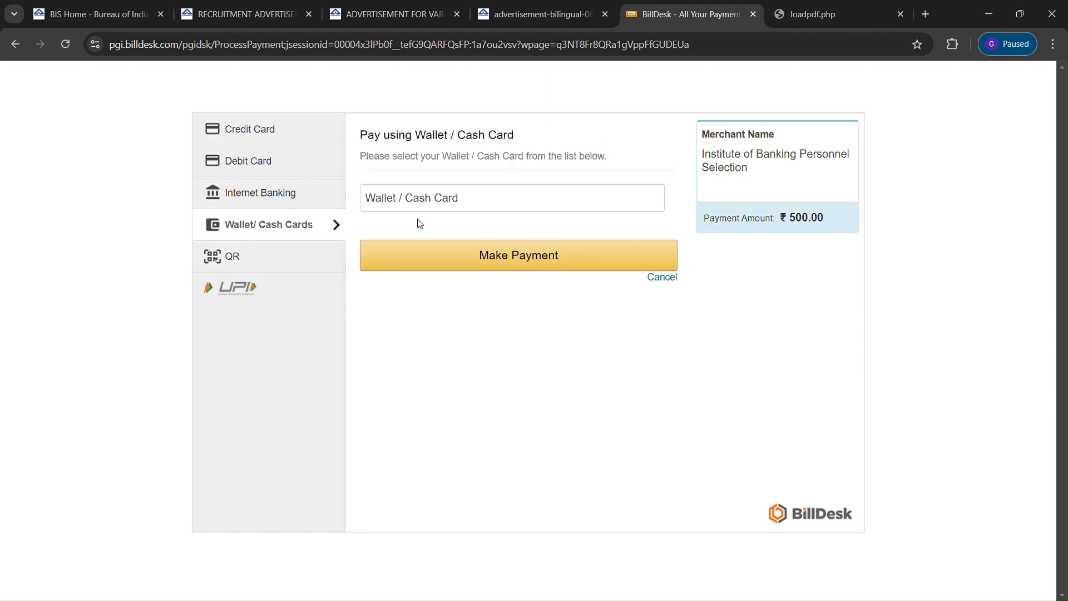
click(238, 195)
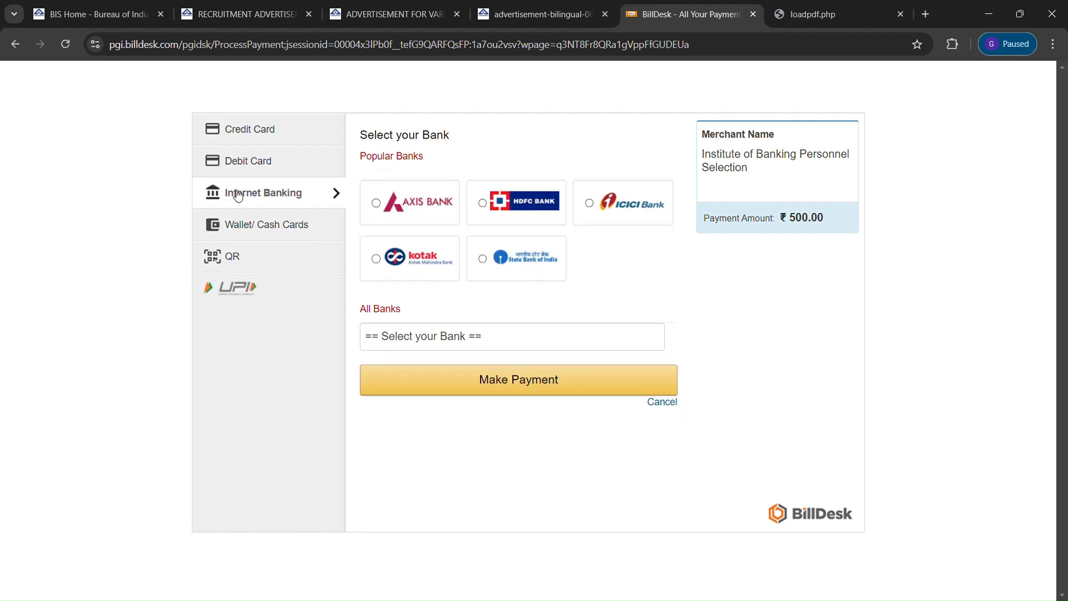
click(232, 265)
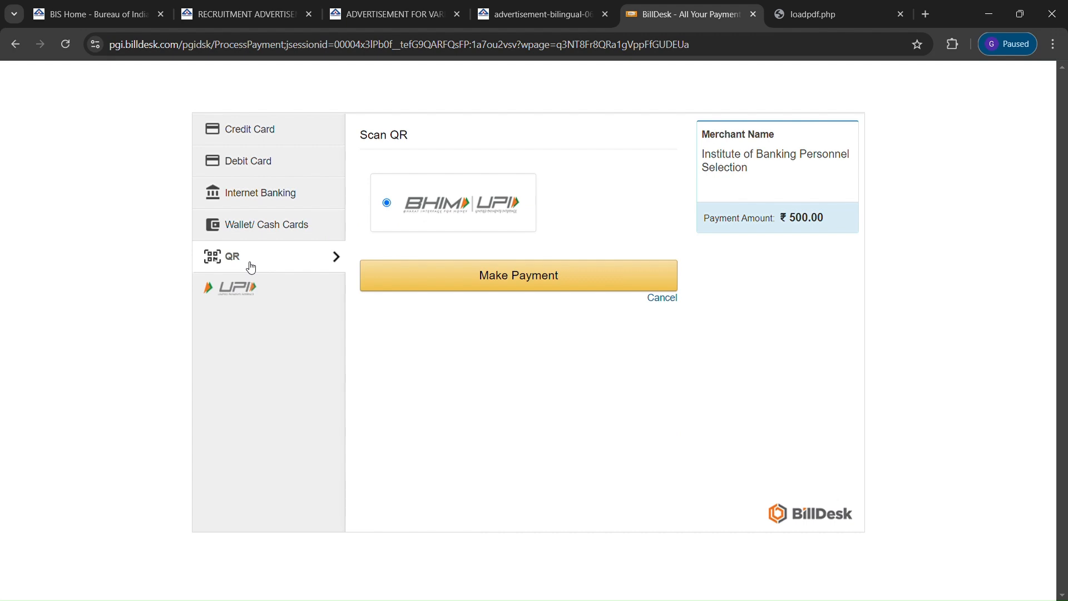
click(522, 286)
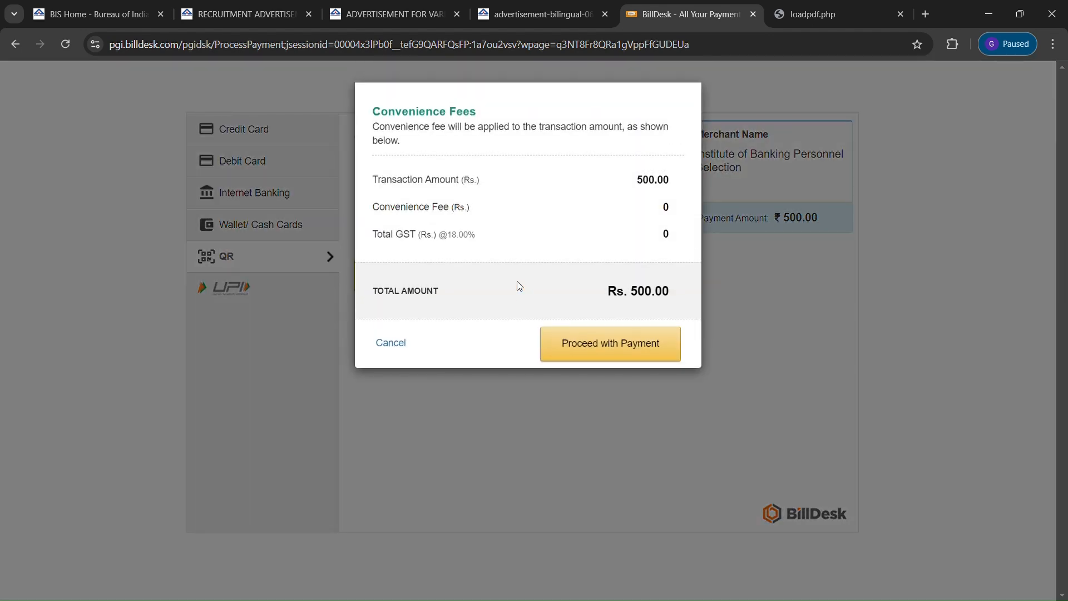
click(596, 353)
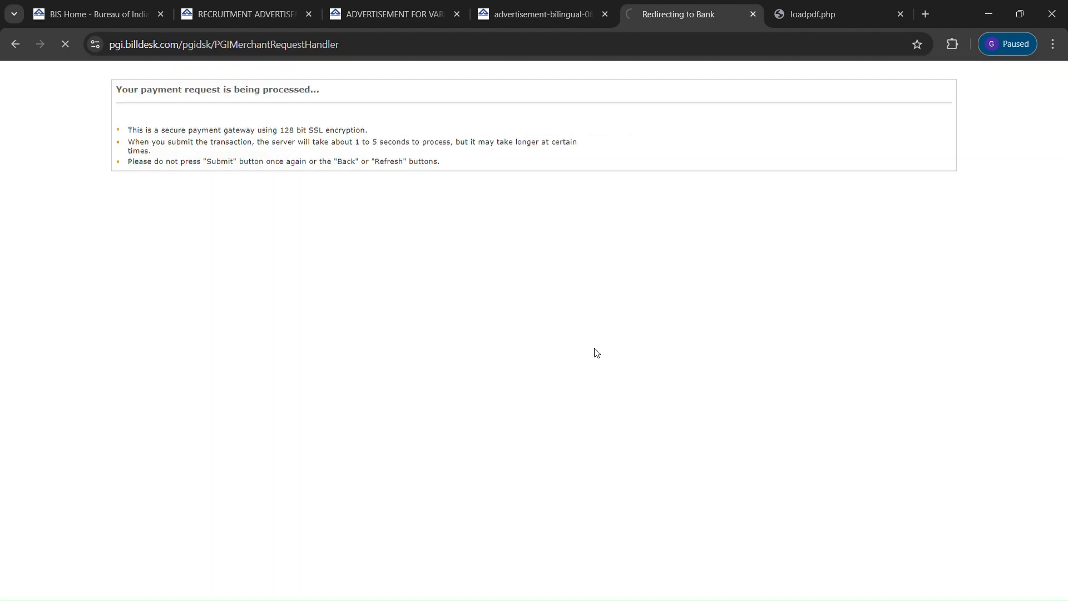